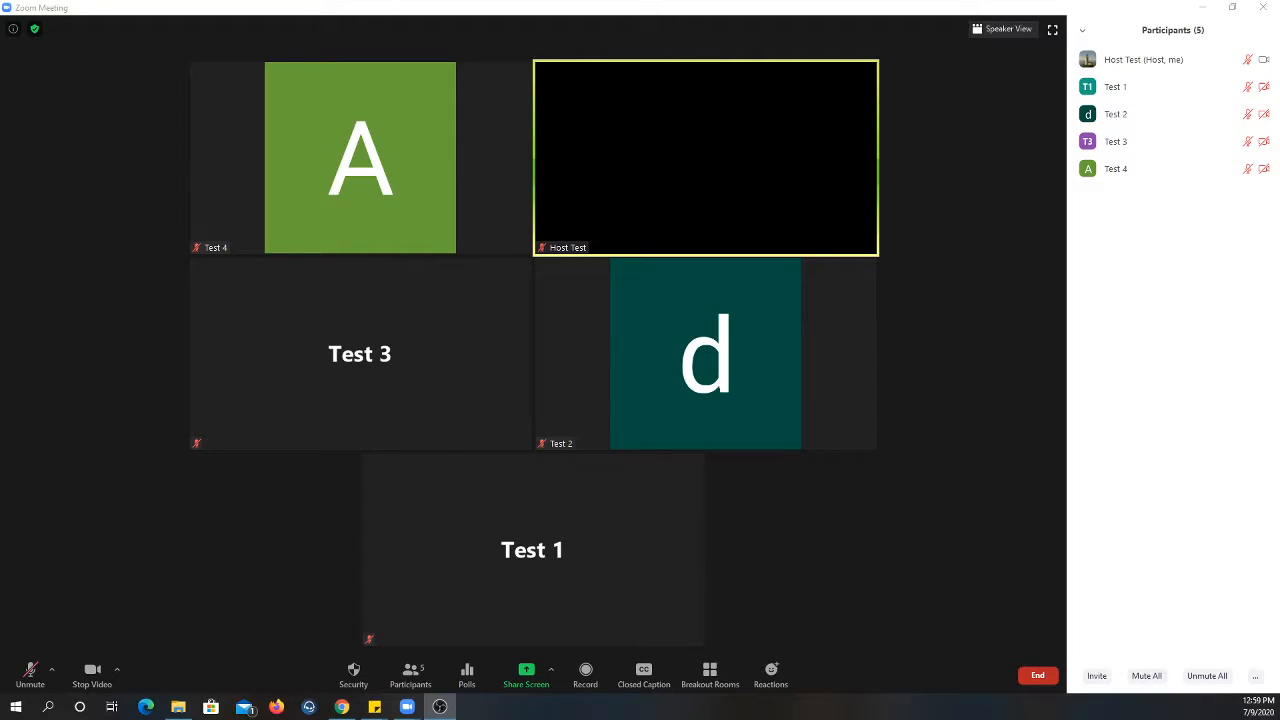
Step: Create three breakout rooms with the four participants assigned automatically
{"action": "mouse_move", "coordinate": [476, 608]}
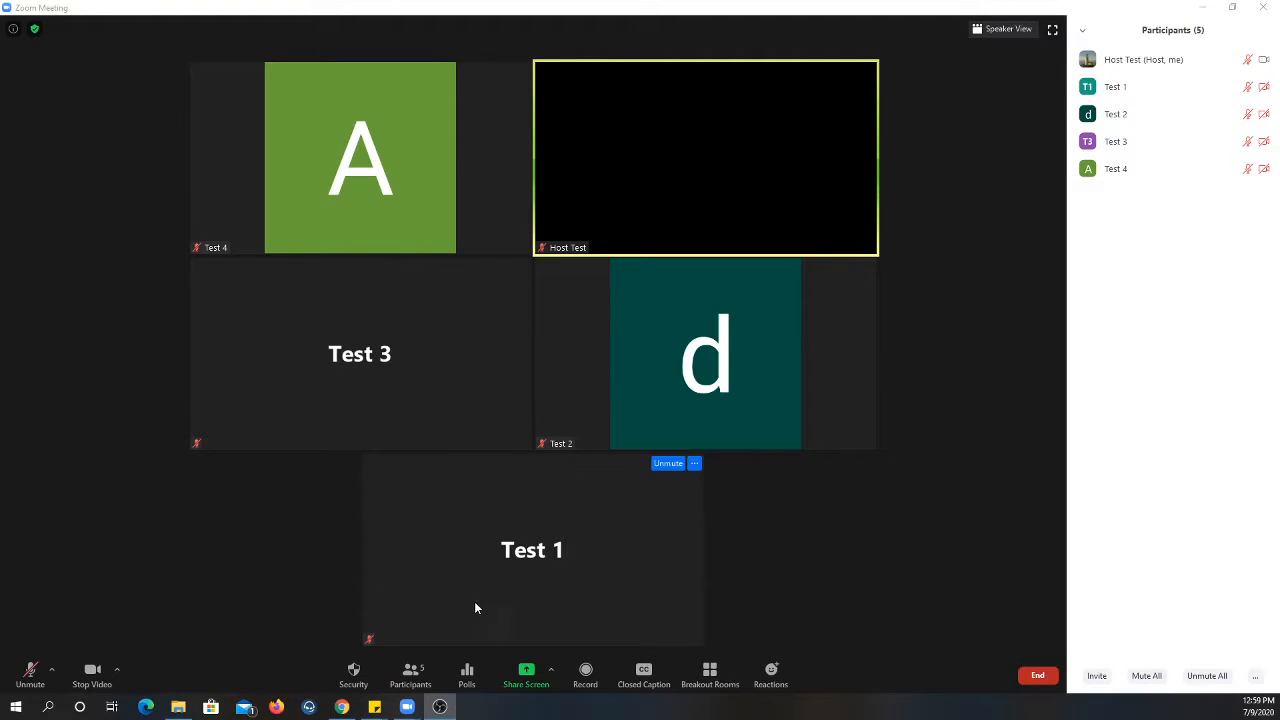
{"action": "left_click", "coordinate": [712, 676]}
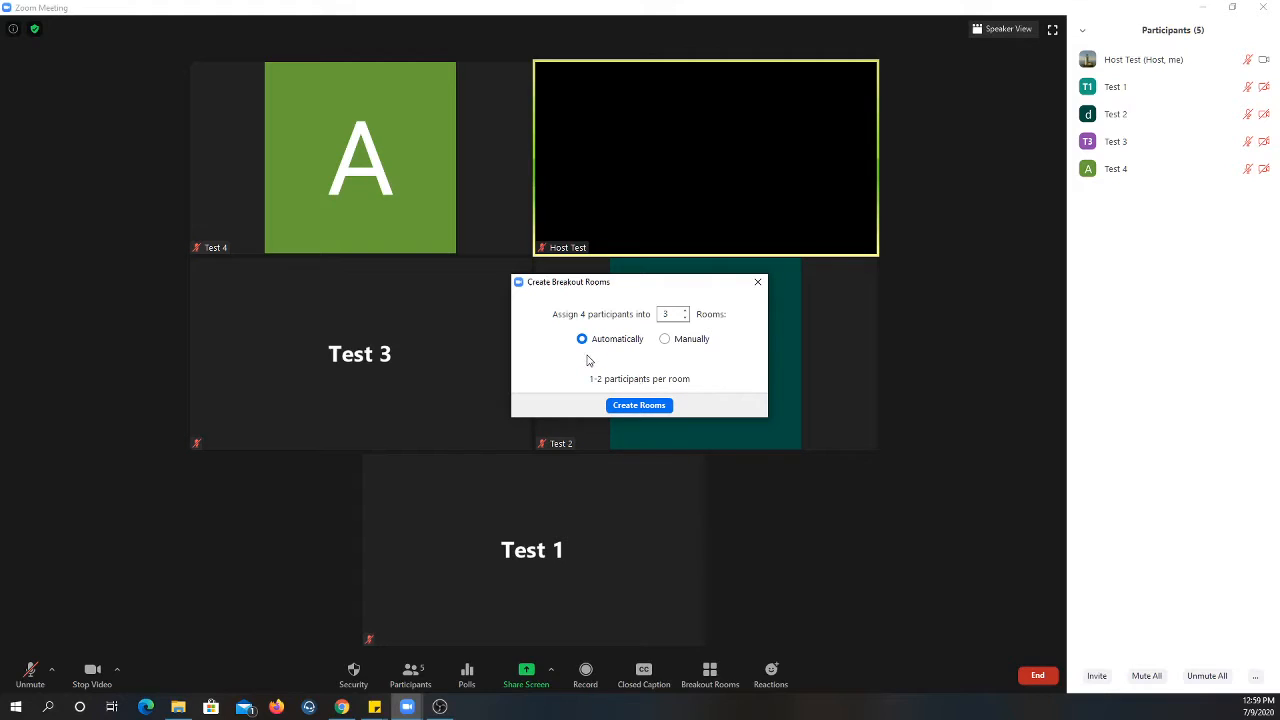
{"action": "left_click", "coordinate": [666, 339]}
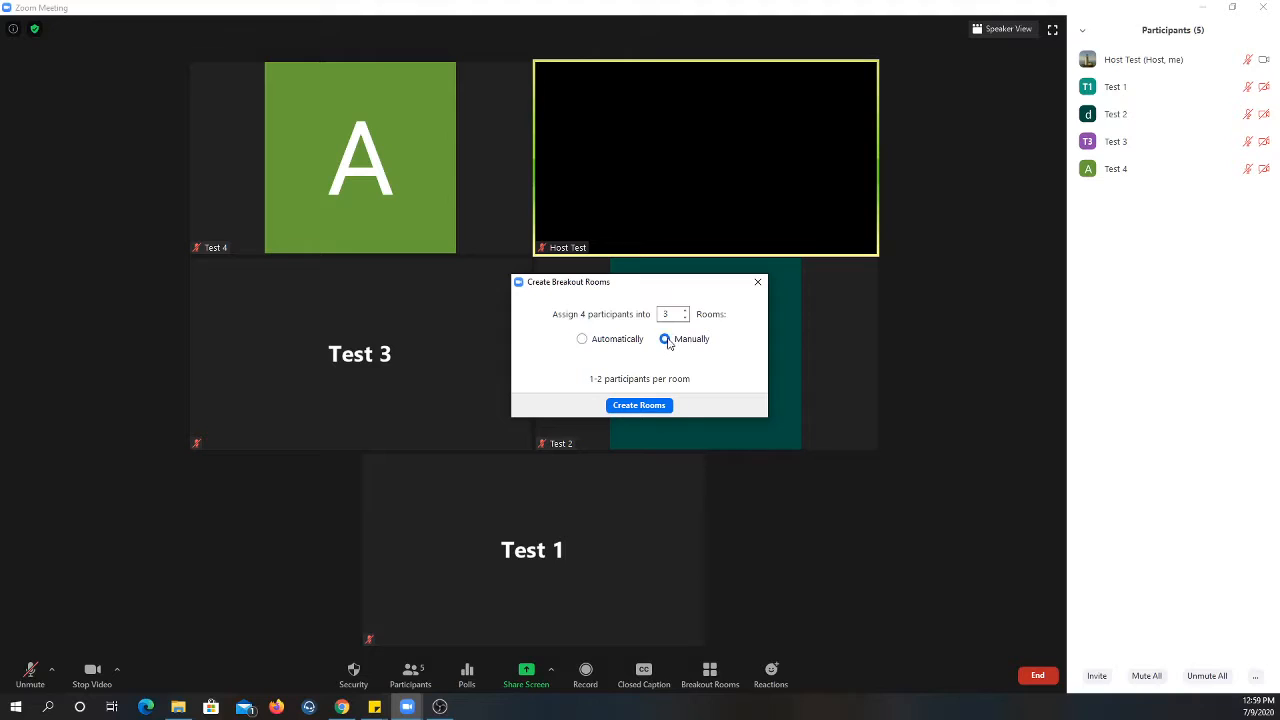
{"action": "left_click", "coordinate": [582, 339]}
{"action": "left_click", "coordinate": [684, 318]}
{"action": "left_click", "coordinate": [684, 318]}
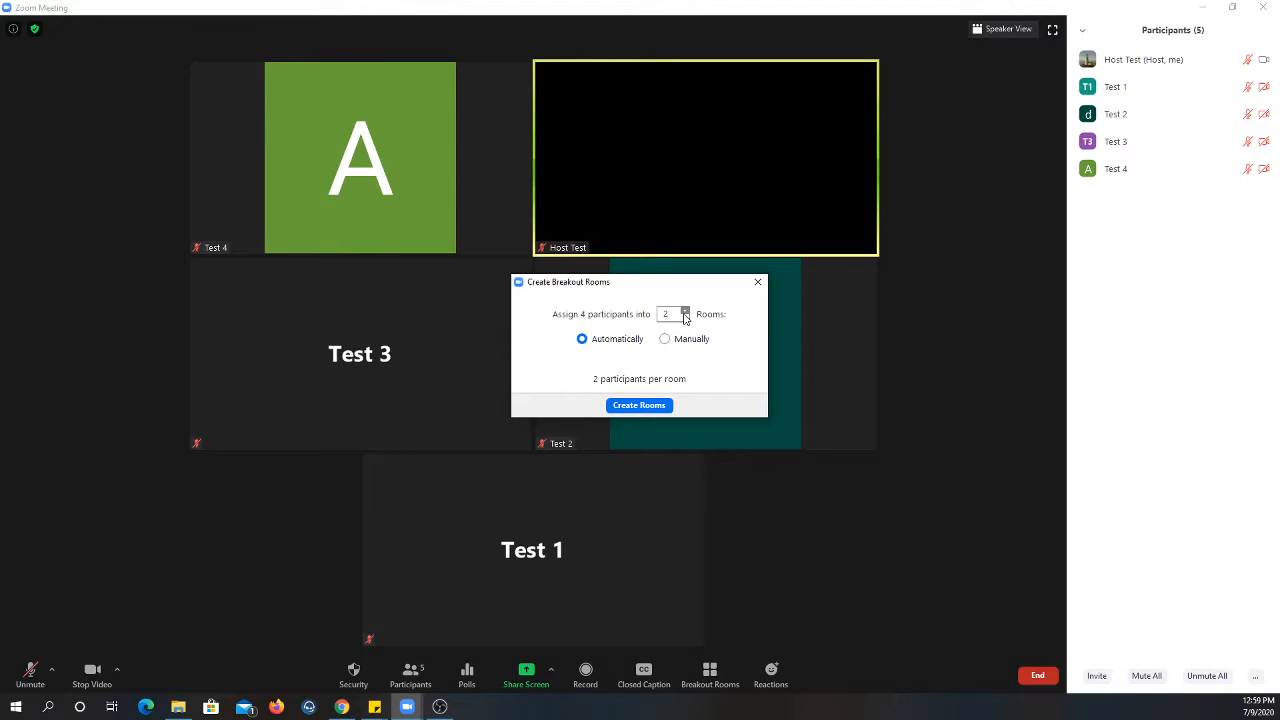
{"action": "left_click", "coordinate": [685, 318]}
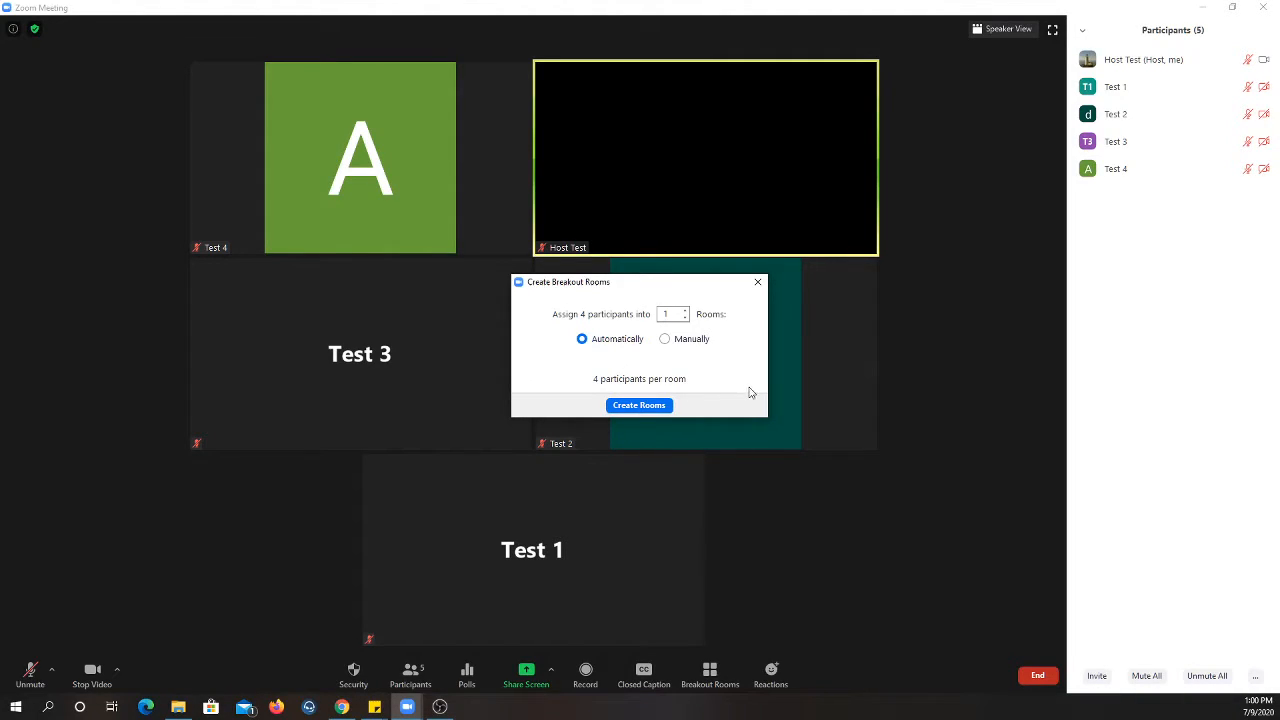
{"action": "left_click", "coordinate": [686, 311]}
{"action": "left_click", "coordinate": [686, 311]}
{"action": "left_click", "coordinate": [686, 311]}
{"action": "left_click", "coordinate": [686, 318]}
{"action": "left_click", "coordinate": [640, 406]}
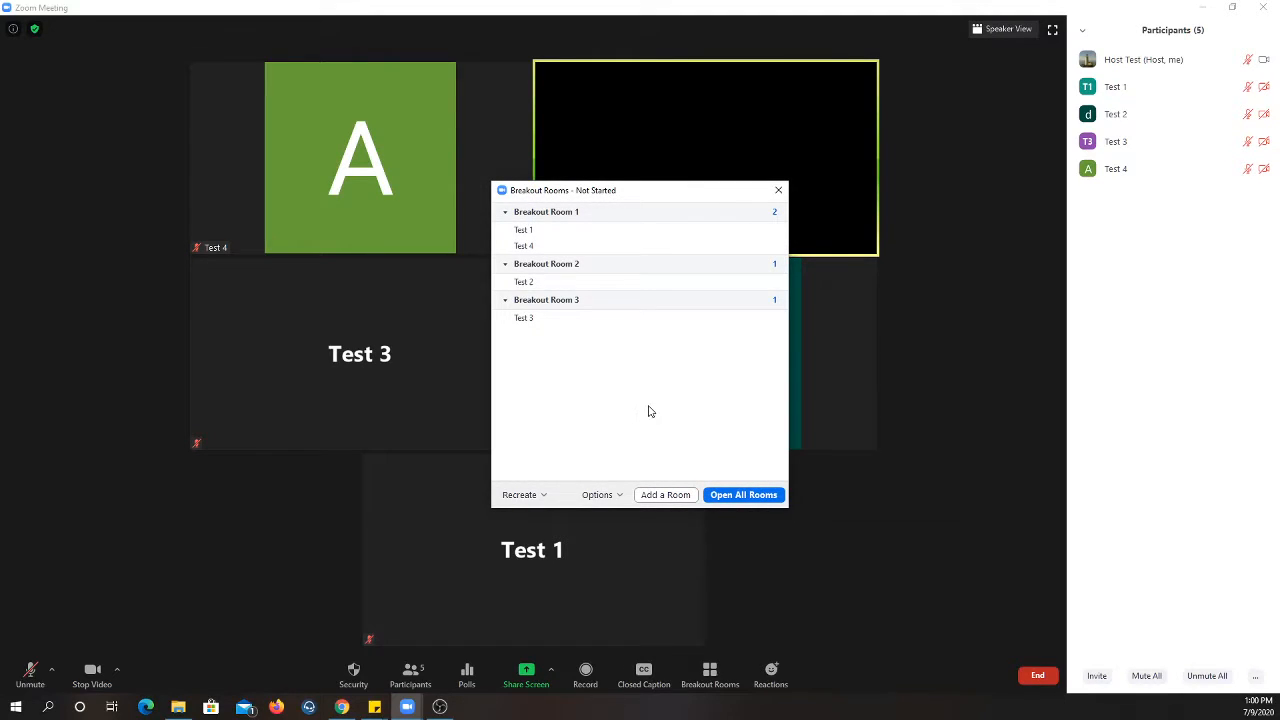
Step: Move participant Test 3 from Breakout Room 3 to Breakout Room 2
{"action": "mouse_move", "coordinate": [631, 272]}
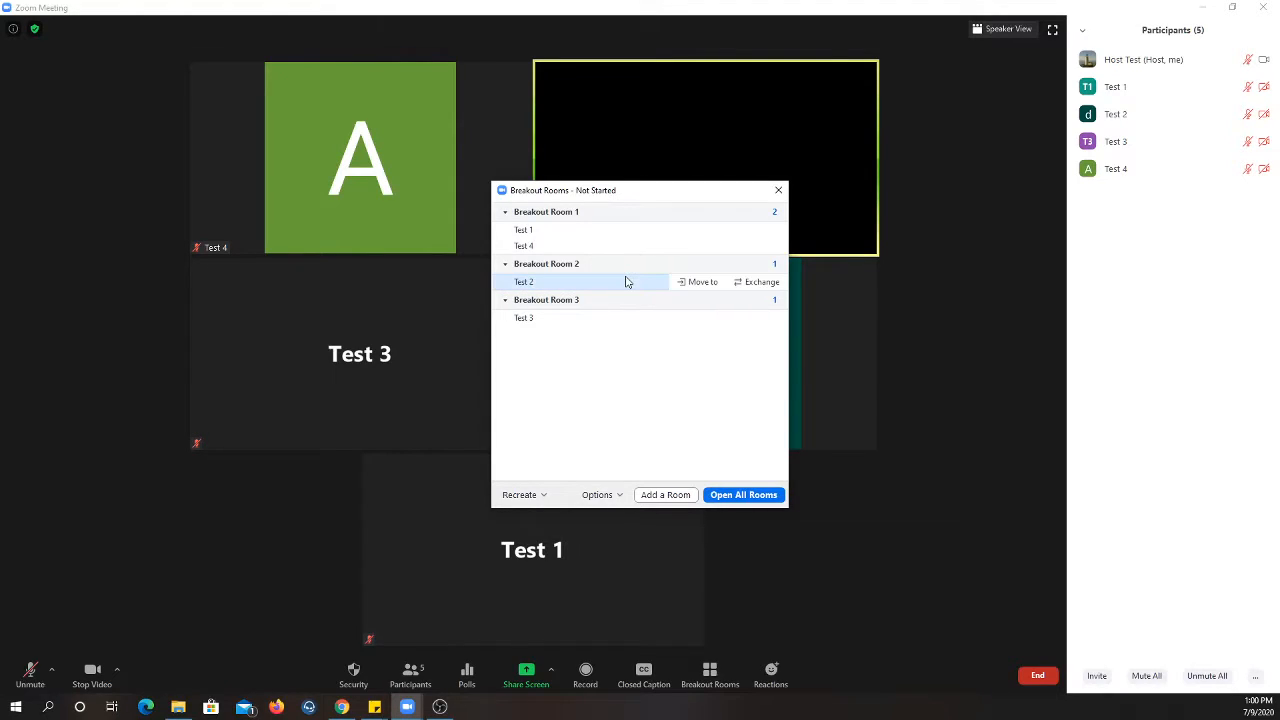
{"action": "mouse_move", "coordinate": [611, 310]}
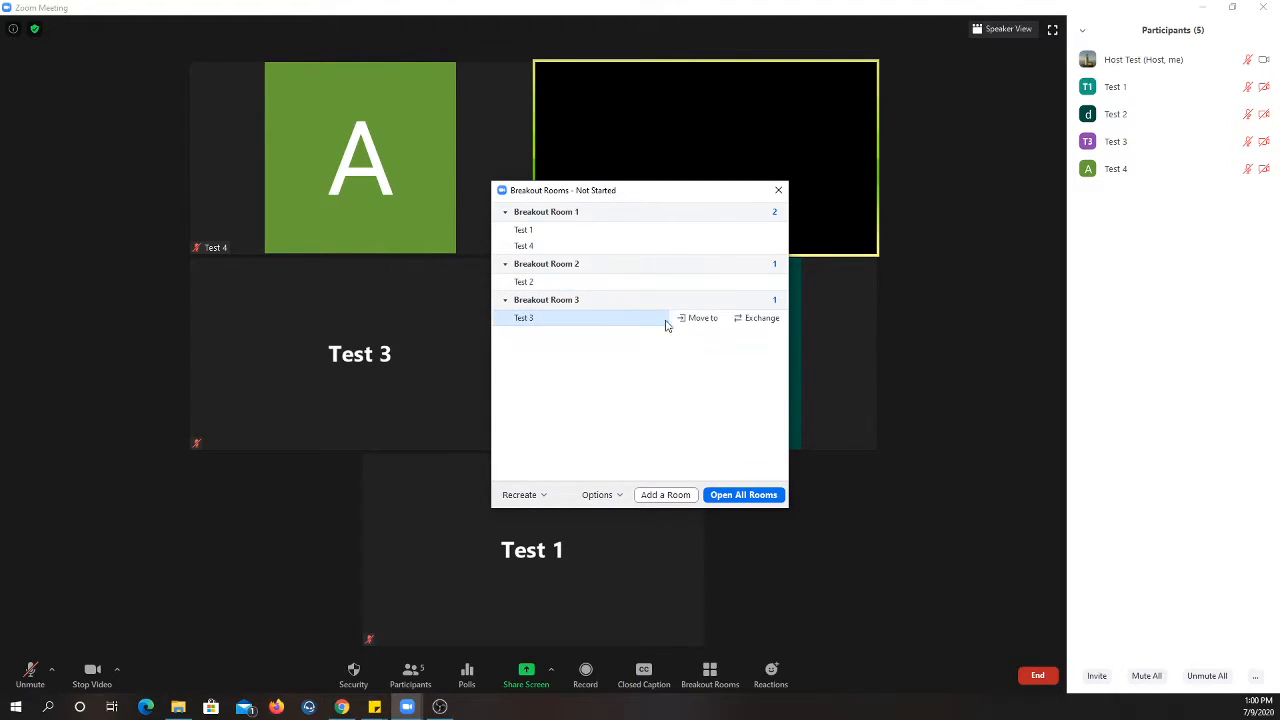
{"action": "left_click", "coordinate": [697, 320]}
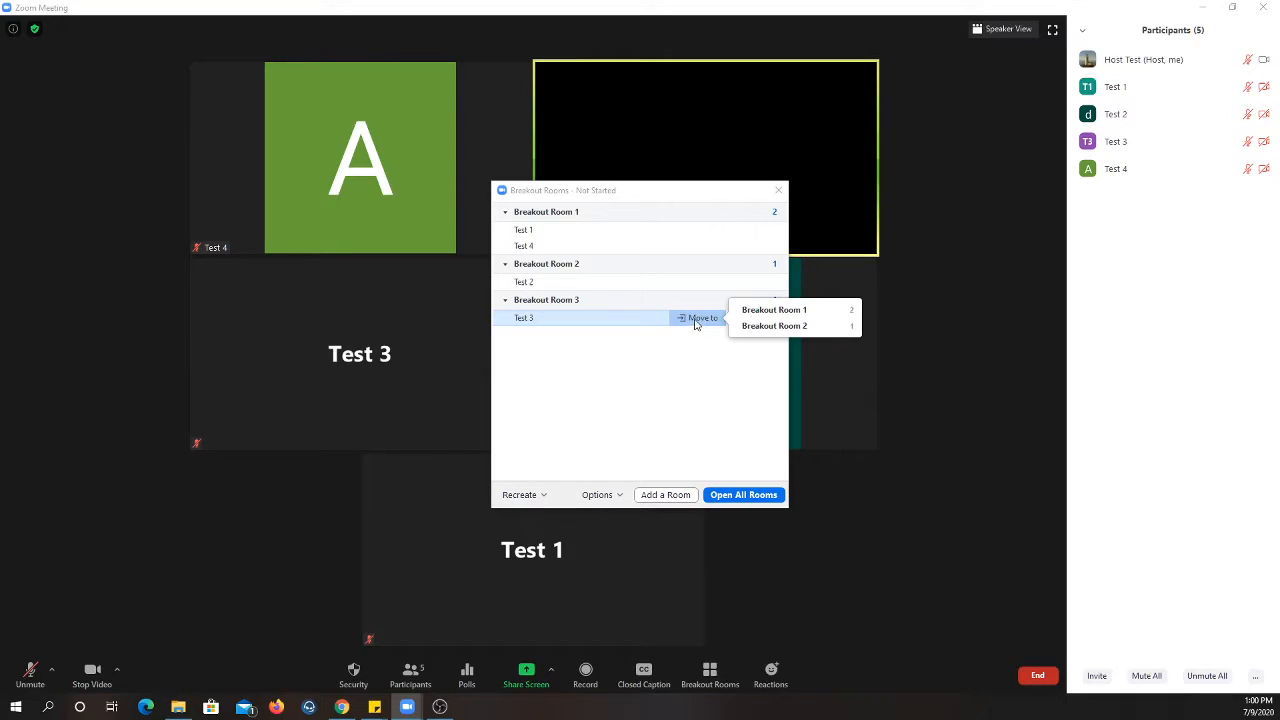
{"action": "left_click", "coordinate": [703, 320]}
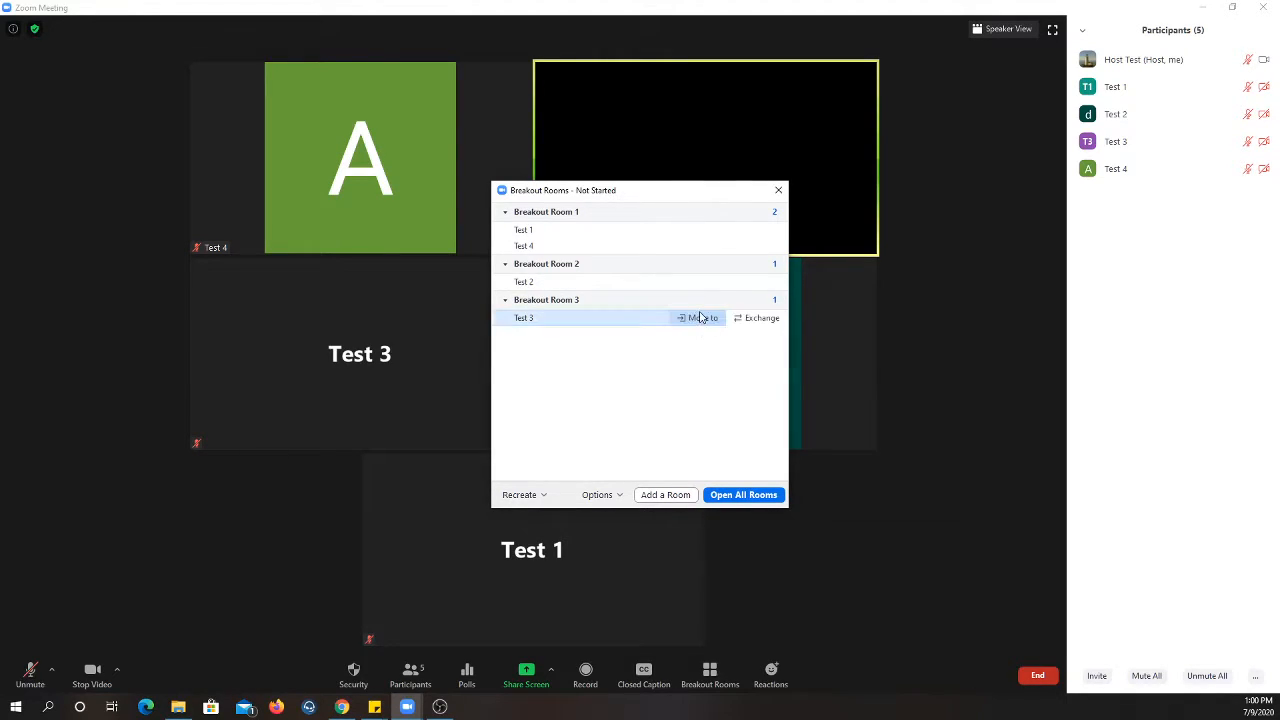
{"action": "left_click", "coordinate": [701, 317]}
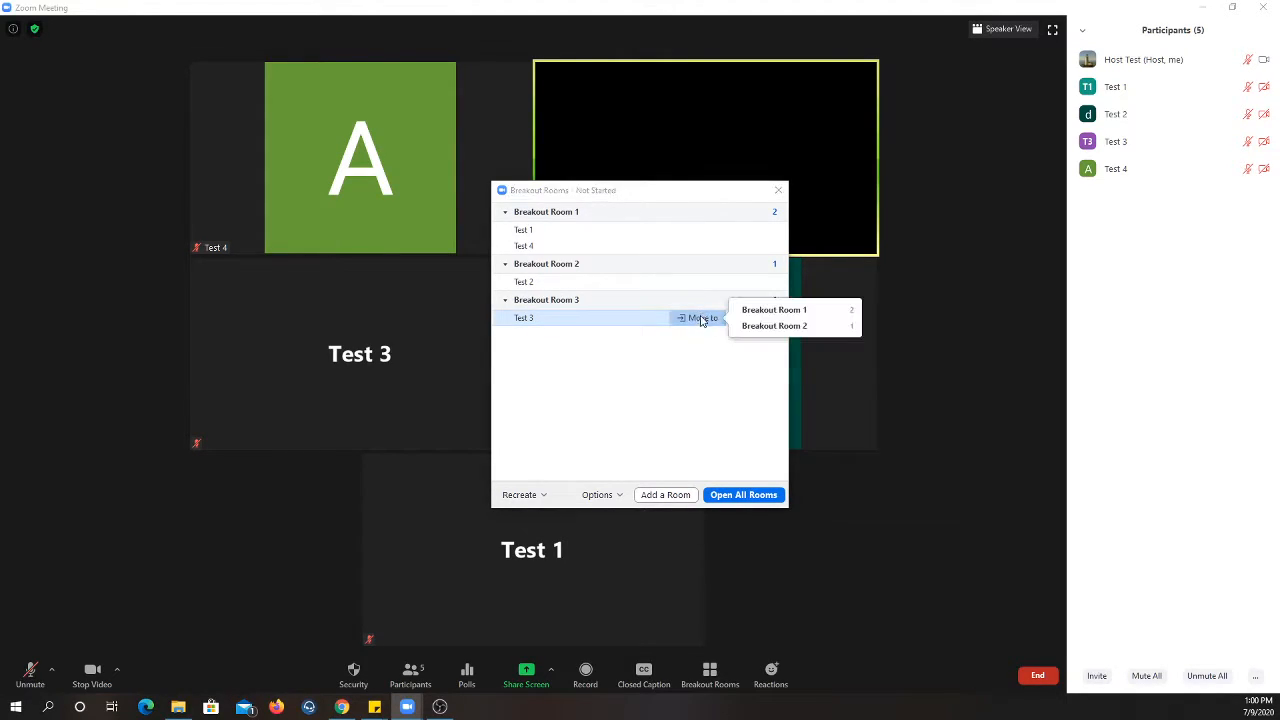
{"action": "left_click", "coordinate": [758, 325]}
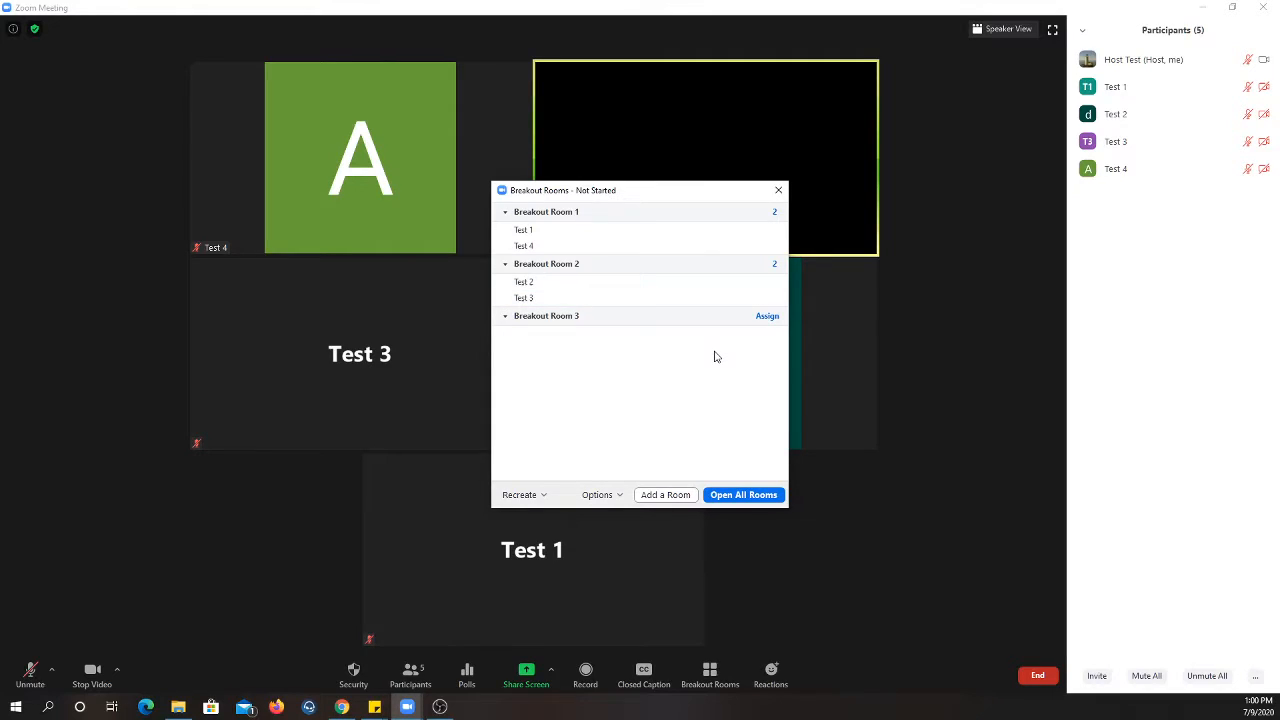
Step: Exchange Test 4 in Breakout Room 1 with Test 3 in Breakout Room 2
{"action": "mouse_move", "coordinate": [658, 330]}
{"action": "mouse_move", "coordinate": [538, 206]}
{"action": "mouse_move", "coordinate": [615, 308]}
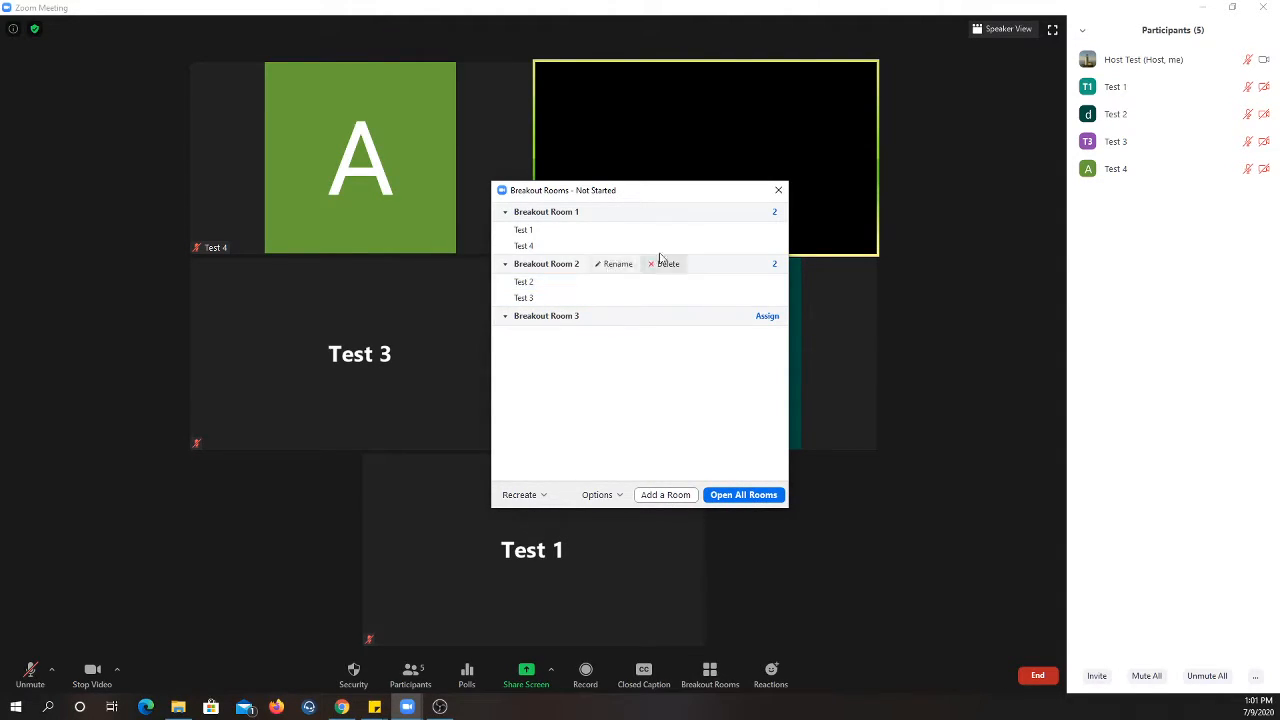
{"action": "mouse_move", "coordinate": [736, 234]}
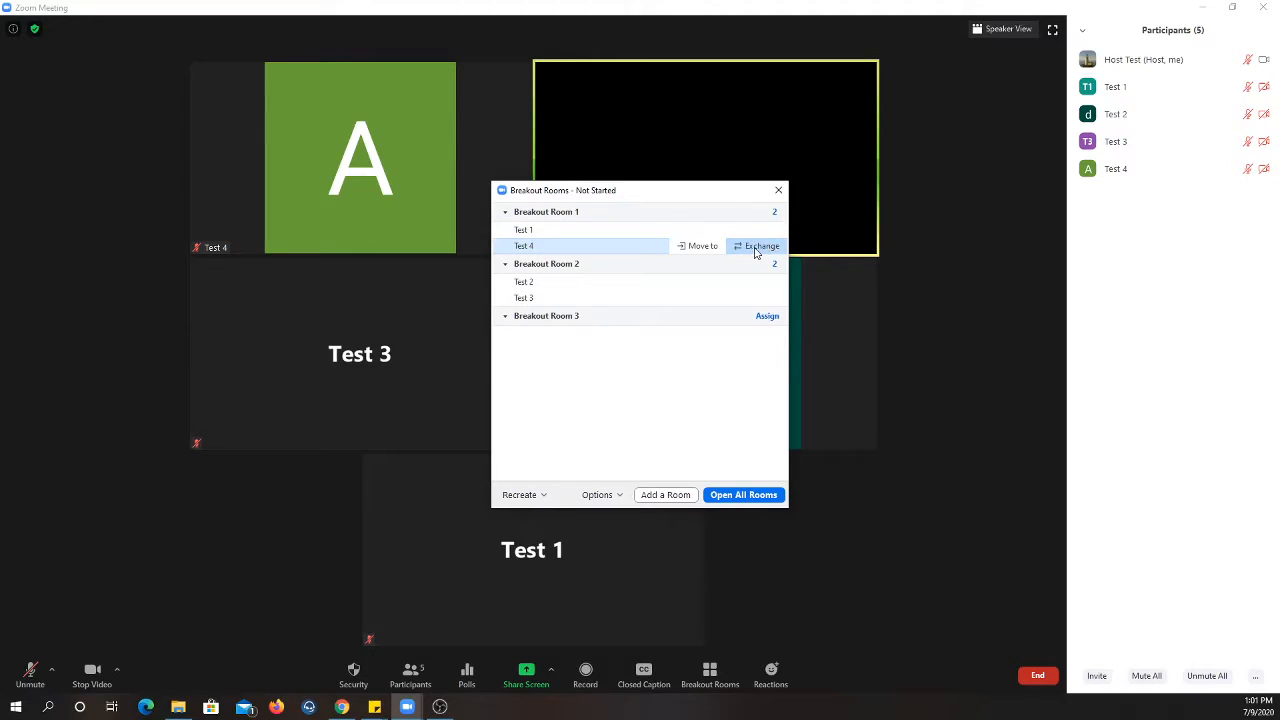
{"action": "left_click", "coordinate": [756, 250]}
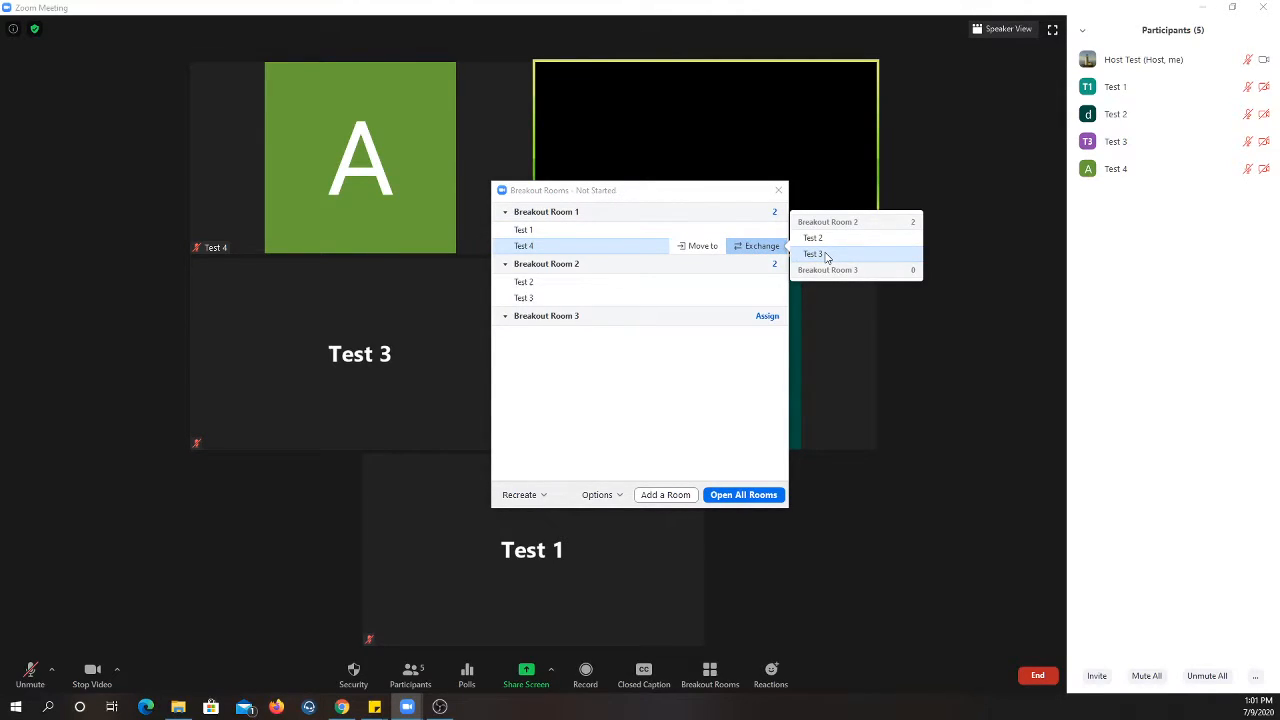
{"action": "left_click", "coordinate": [826, 256]}
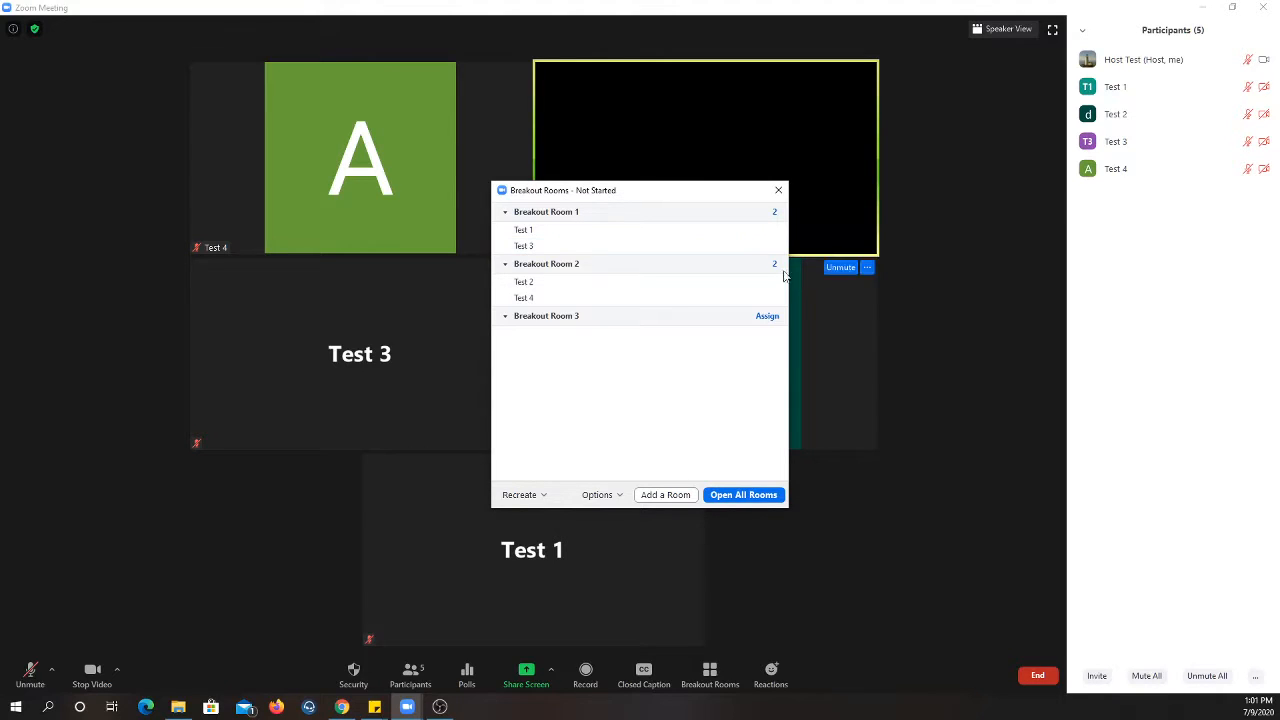
Step: Unassign participant Test 4 from Breakout Room 2
{"action": "mouse_move", "coordinate": [626, 227]}
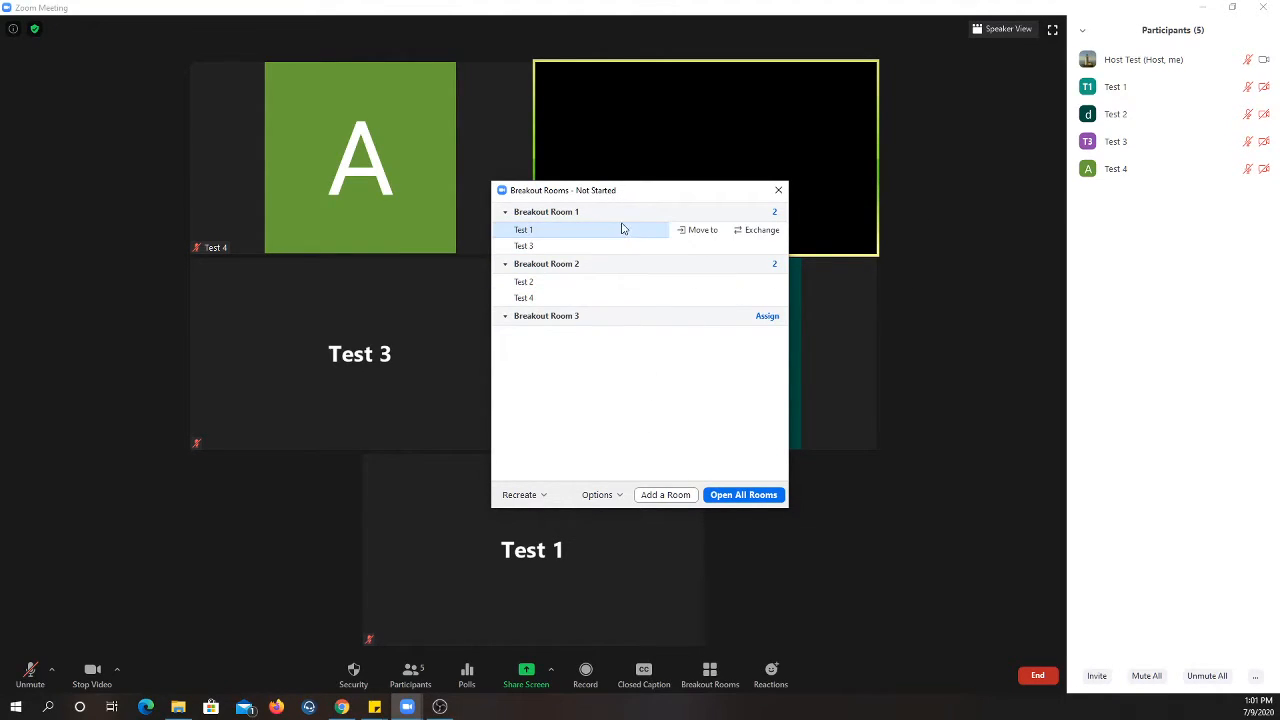
{"action": "mouse_move", "coordinate": [624, 251]}
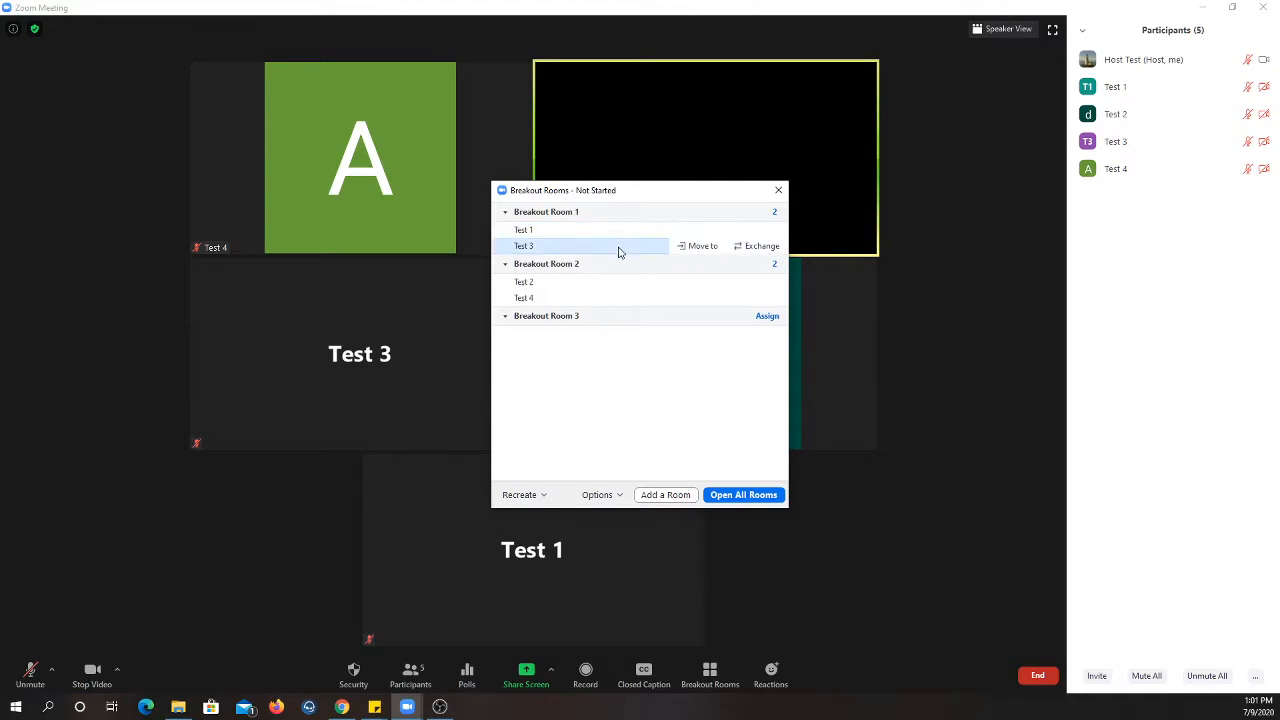
{"action": "mouse_move", "coordinate": [619, 284]}
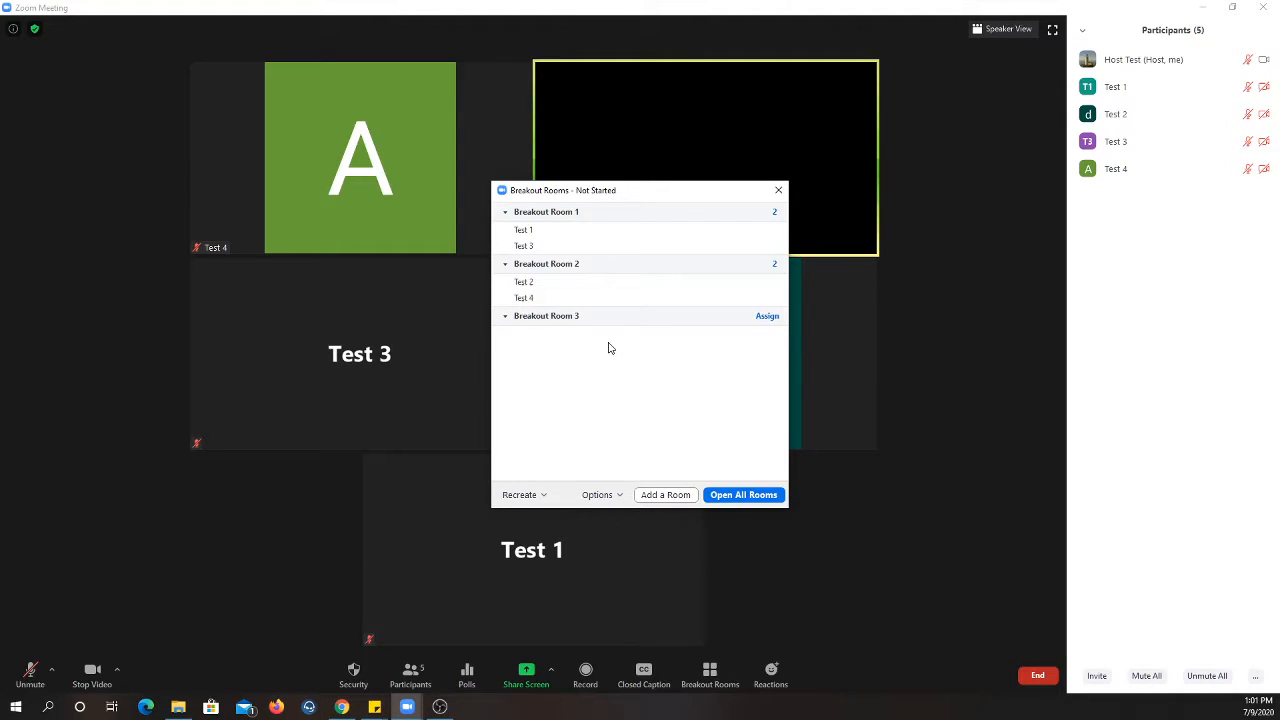
{"action": "mouse_move", "coordinate": [671, 276]}
{"action": "mouse_move", "coordinate": [701, 300]}
{"action": "mouse_move", "coordinate": [781, 302]}
{"action": "left_click", "coordinate": [775, 267]}
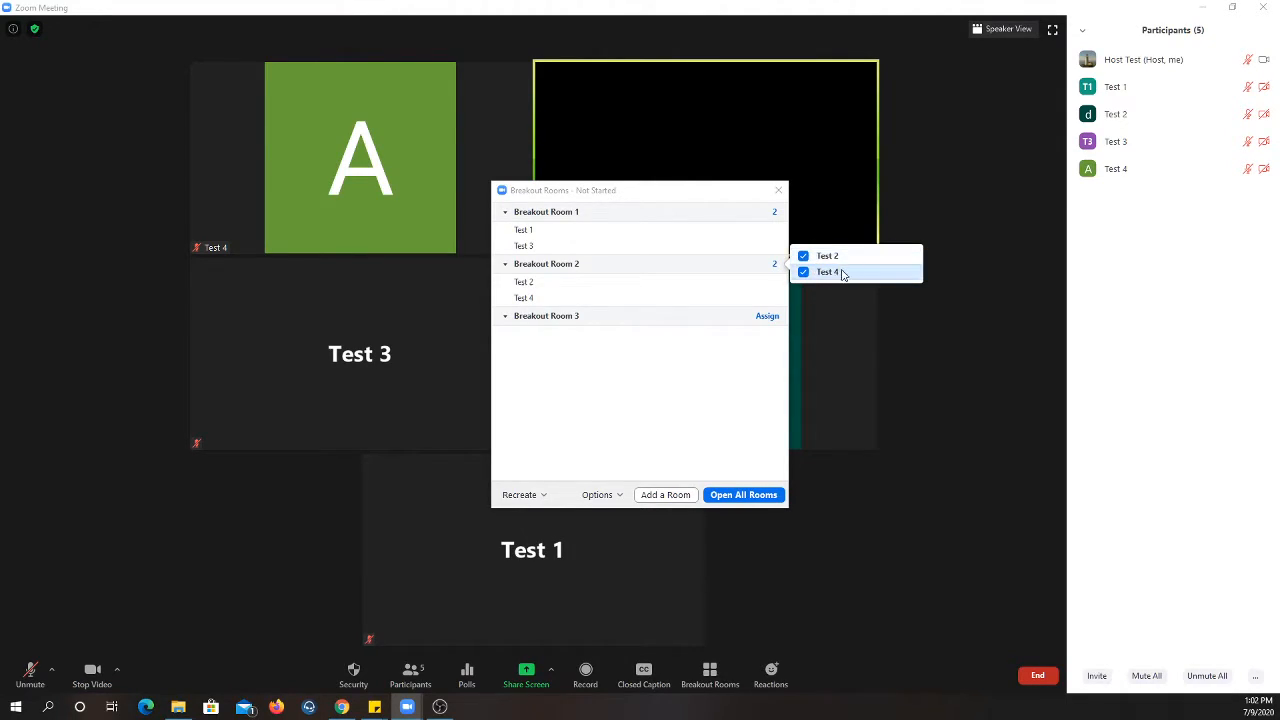
{"action": "left_click", "coordinate": [810, 275]}
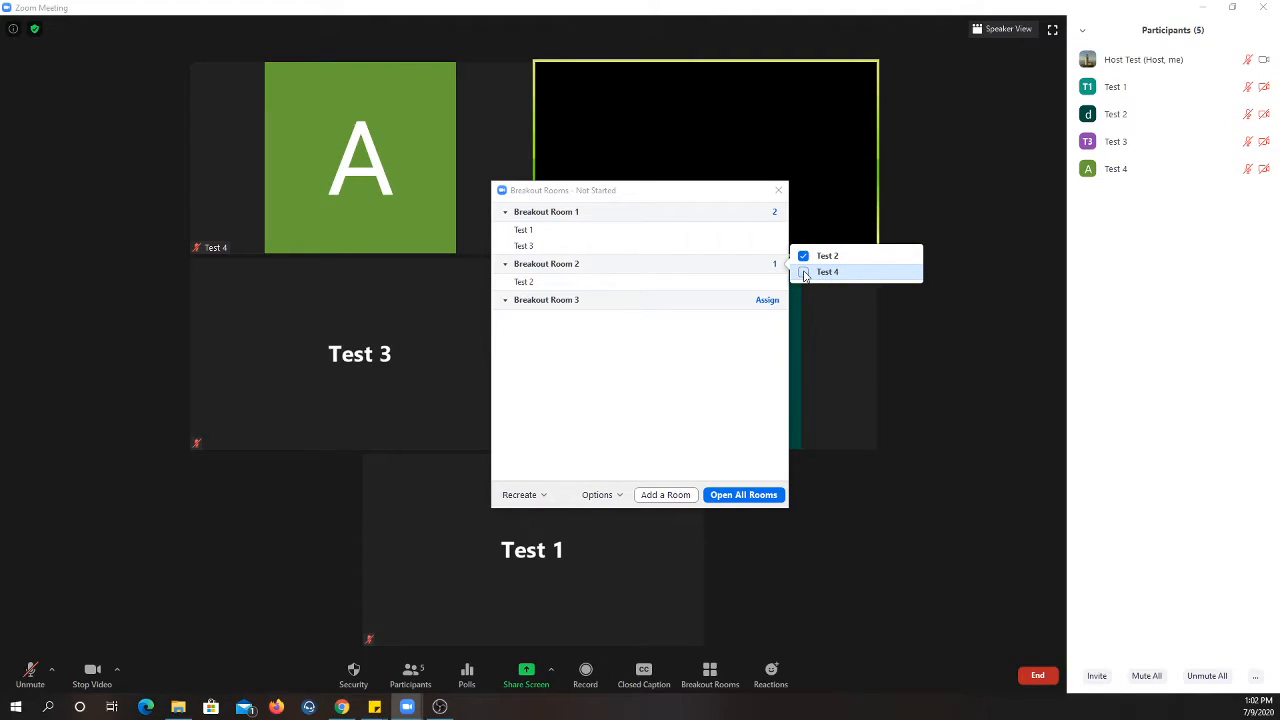
{"action": "left_click", "coordinate": [621, 427]}
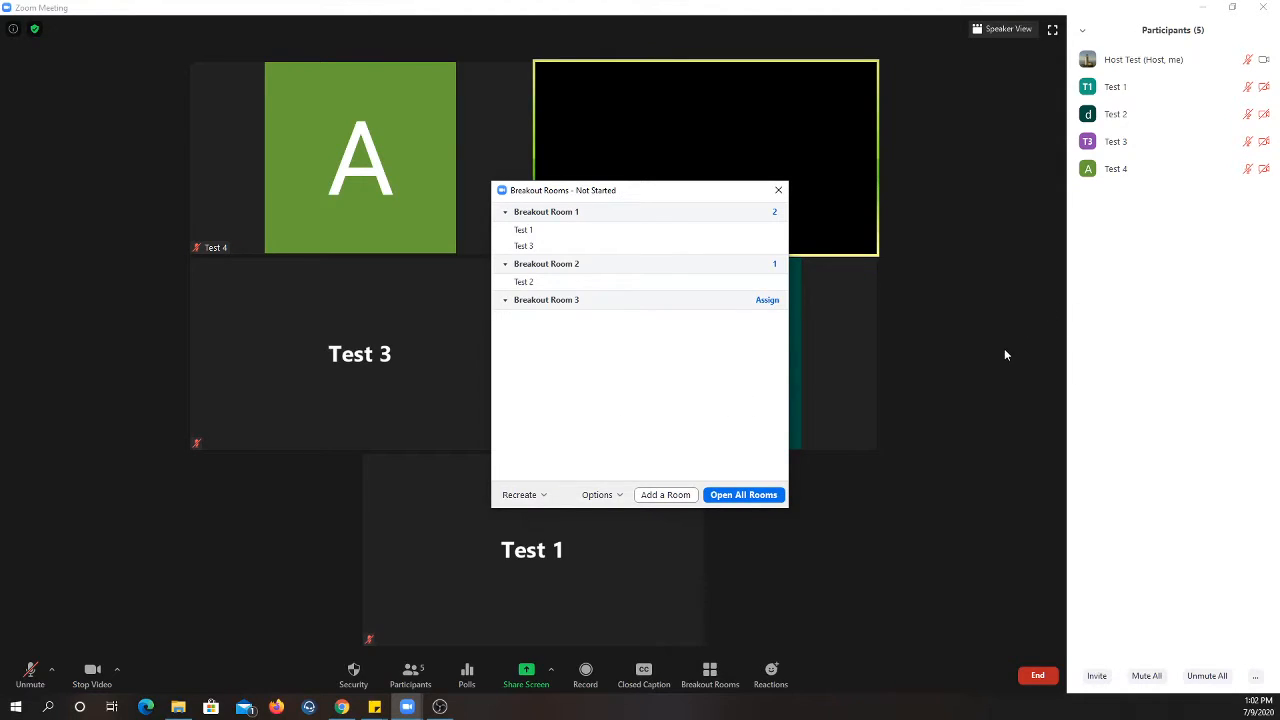
Step: Examine the additional host actions available for participant Test 4, such as putting them in the waiting room
{"action": "mouse_move", "coordinate": [1143, 181]}
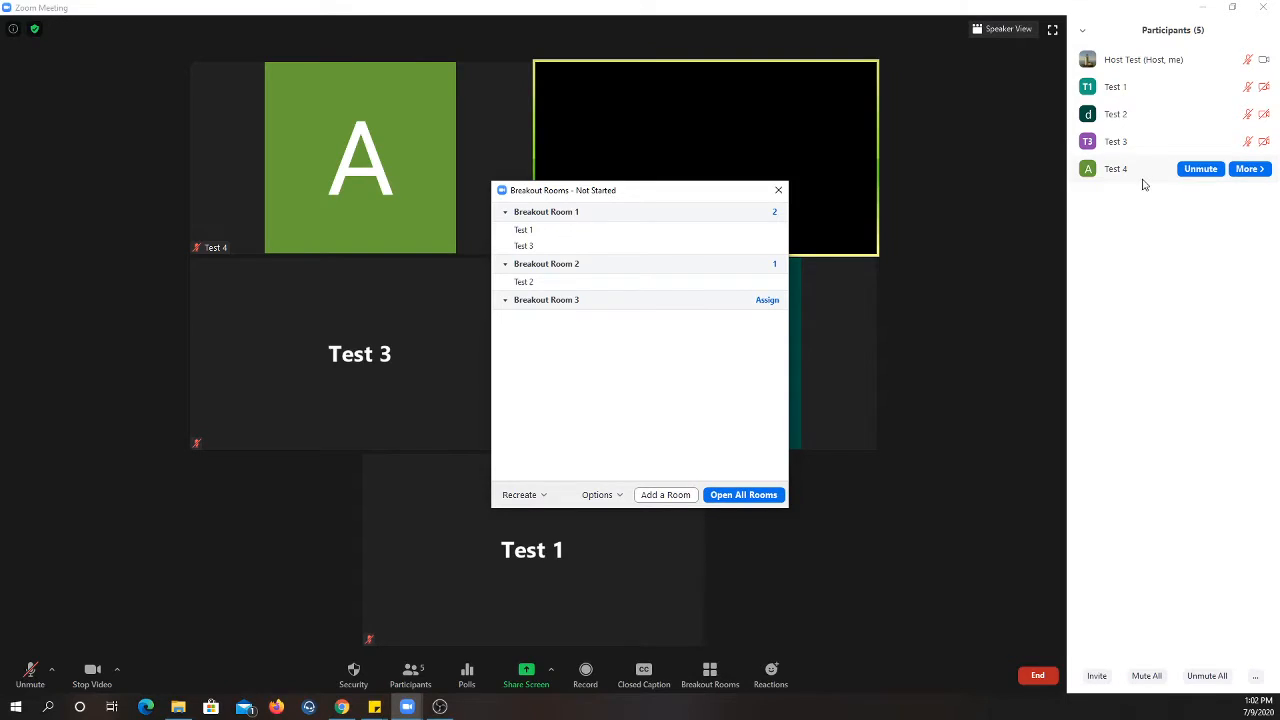
{"action": "left_click", "coordinate": [1248, 169]}
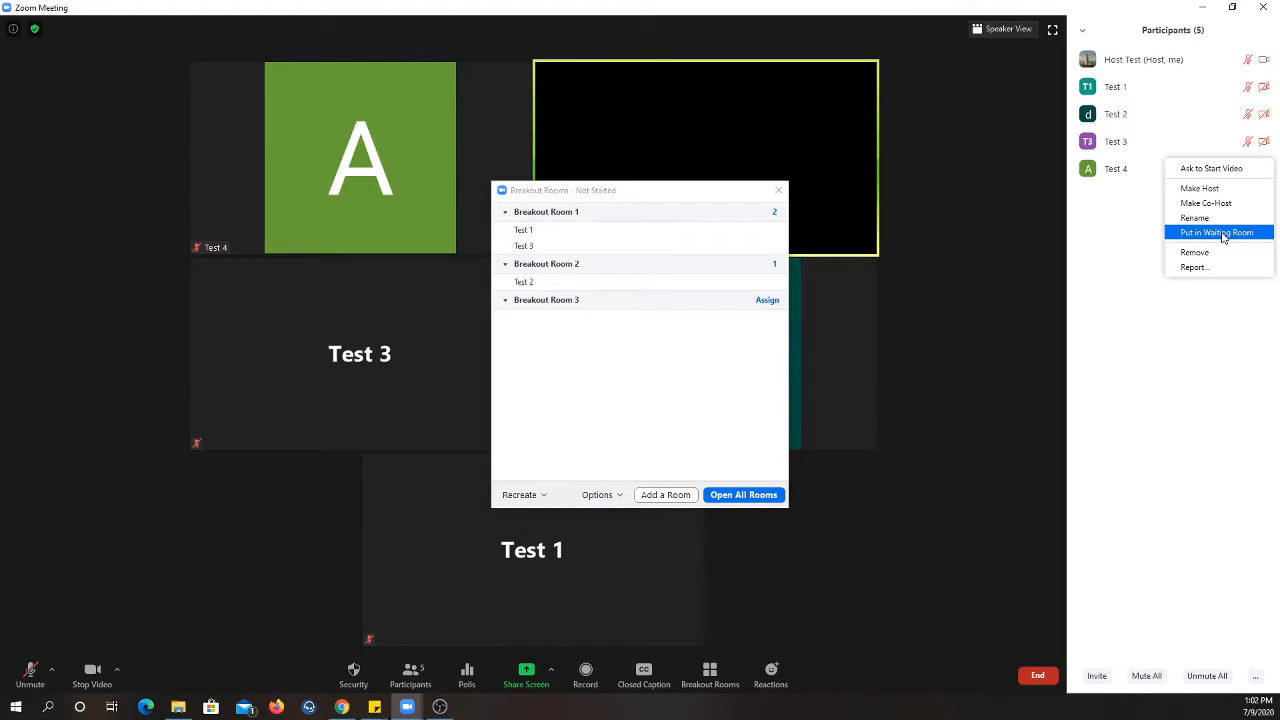
{"action": "left_click", "coordinate": [1140, 245]}
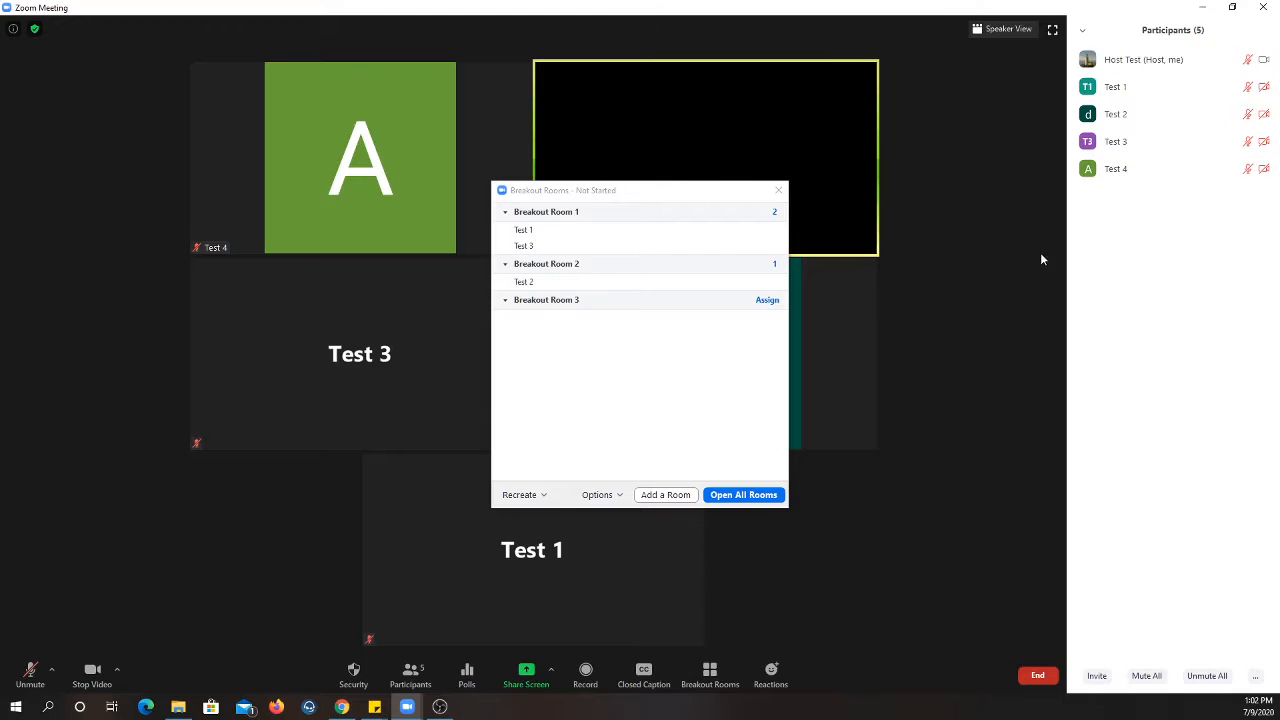
Step: Assign the unassigned participant Test 4 to Breakout Room 2
{"action": "mouse_move", "coordinate": [785, 279]}
{"action": "left_click", "coordinate": [773, 268]}
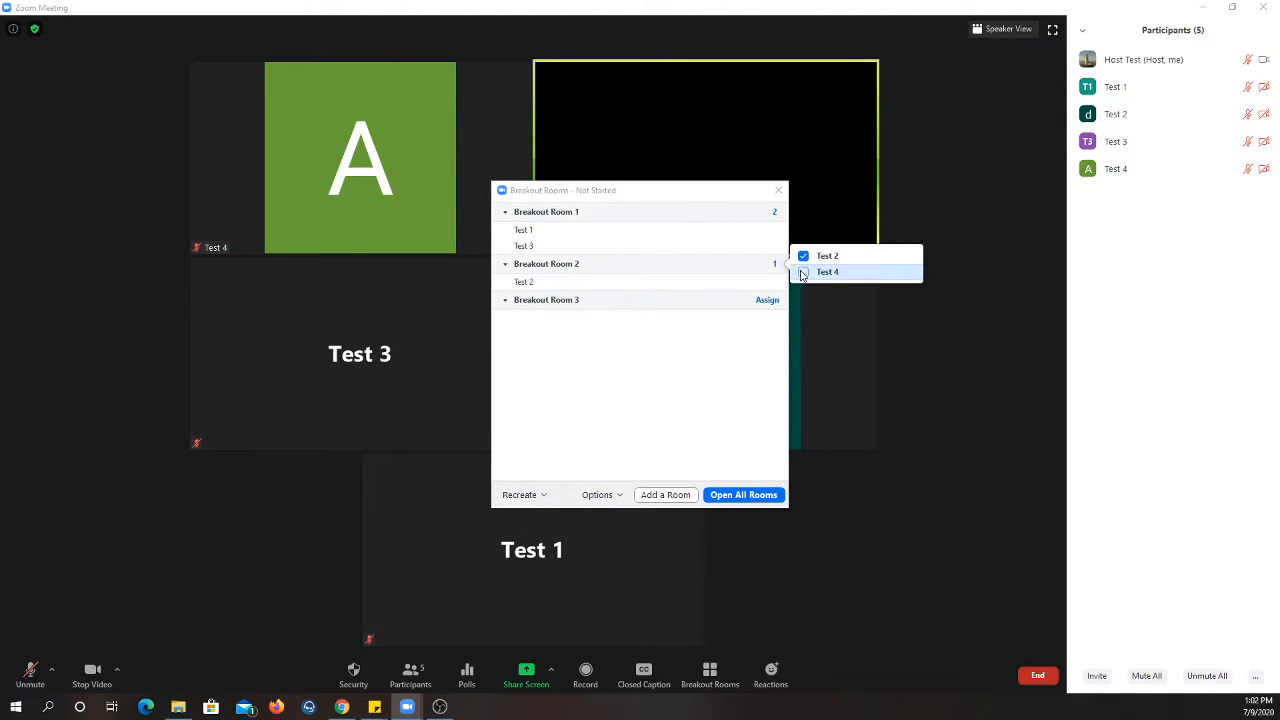
{"action": "left_click", "coordinate": [804, 273]}
{"action": "left_click", "coordinate": [702, 405]}
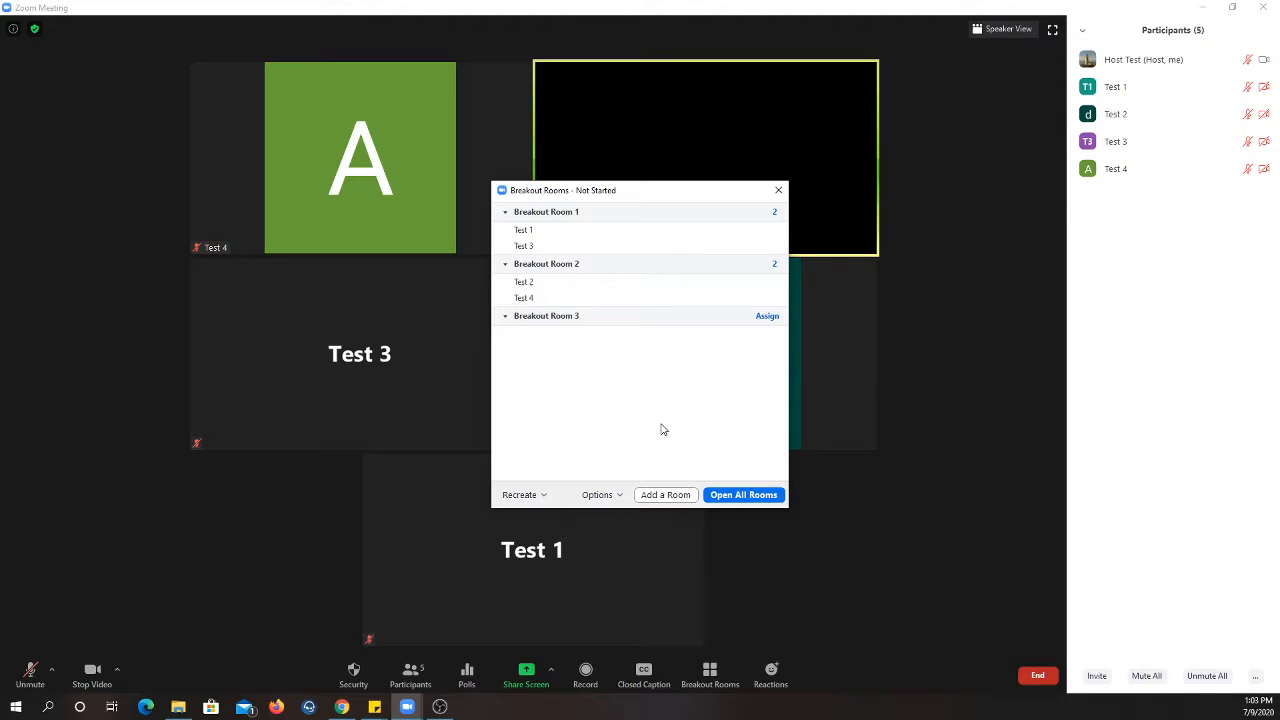
Step: Add four more breakout rooms after Breakout Room 3
{"action": "left_click", "coordinate": [677, 500]}
{"action": "left_click", "coordinate": [677, 500]}
{"action": "left_click", "coordinate": [677, 500]}
{"action": "left_click", "coordinate": [677, 500]}
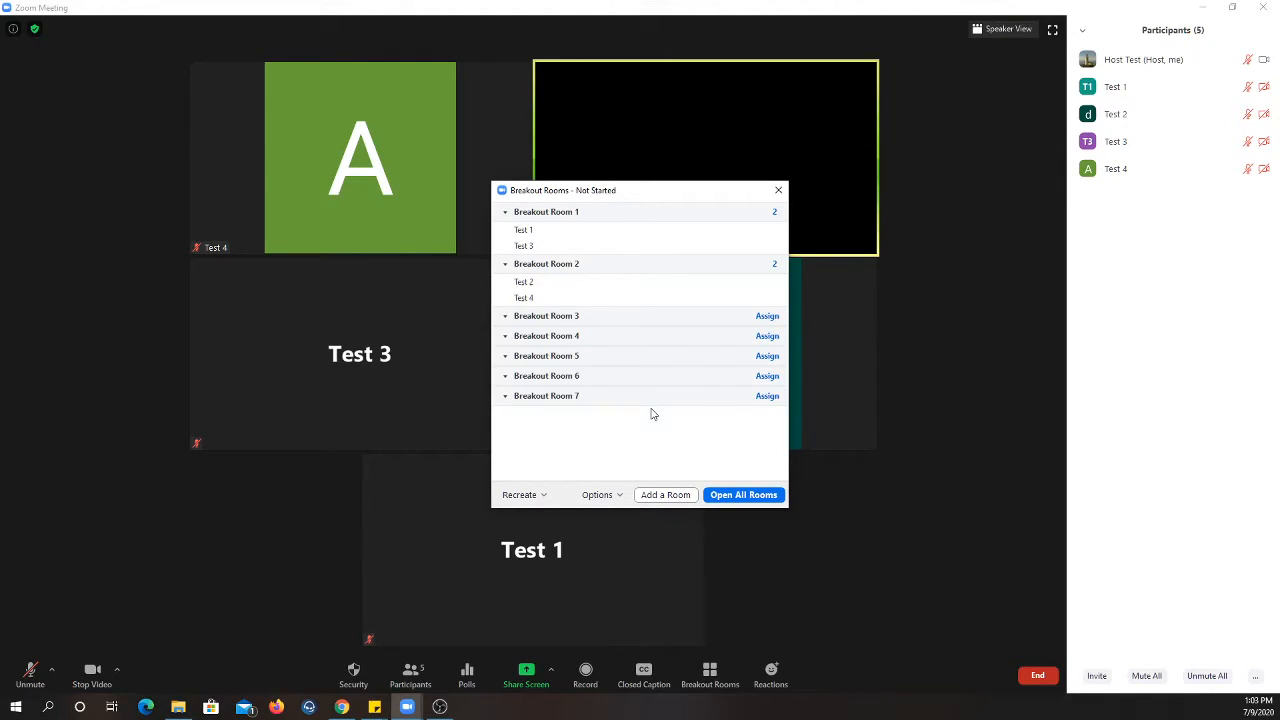
Step: Delete Breakout Room 7 and confirm the deletion
{"action": "mouse_move", "coordinate": [647, 402]}
{"action": "left_click", "coordinate": [664, 397]}
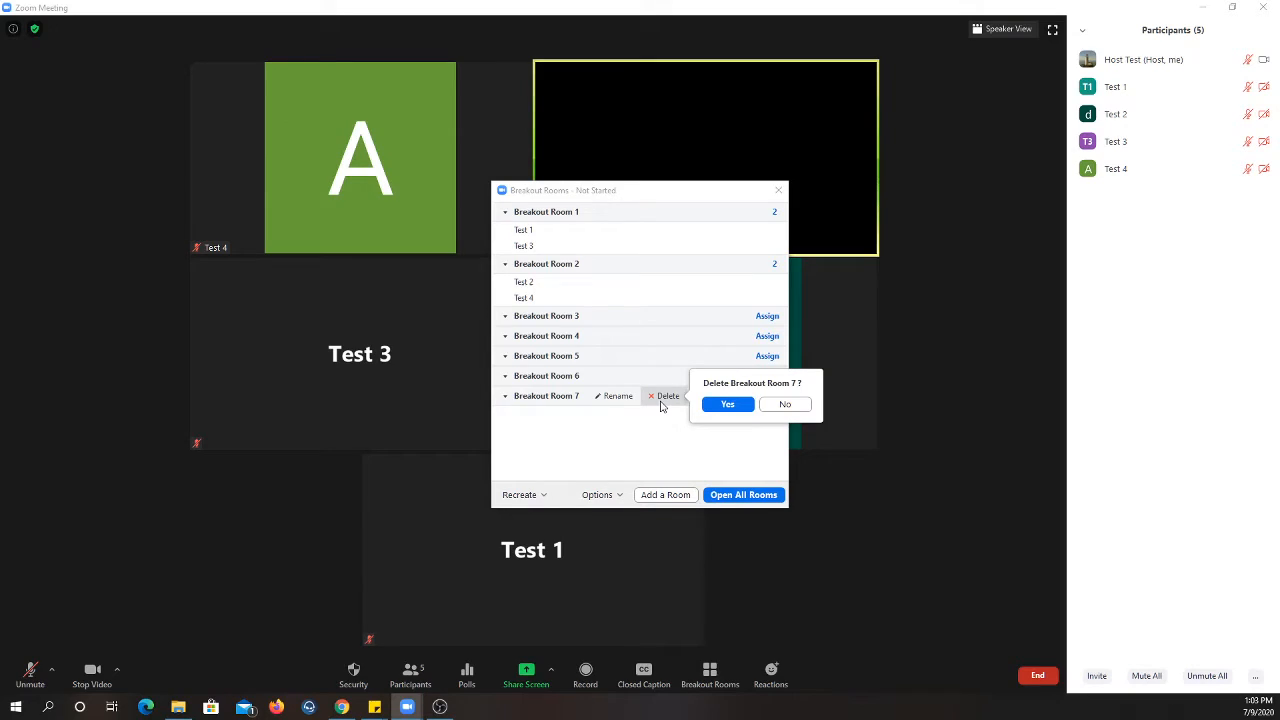
{"action": "left_click", "coordinate": [730, 403]}
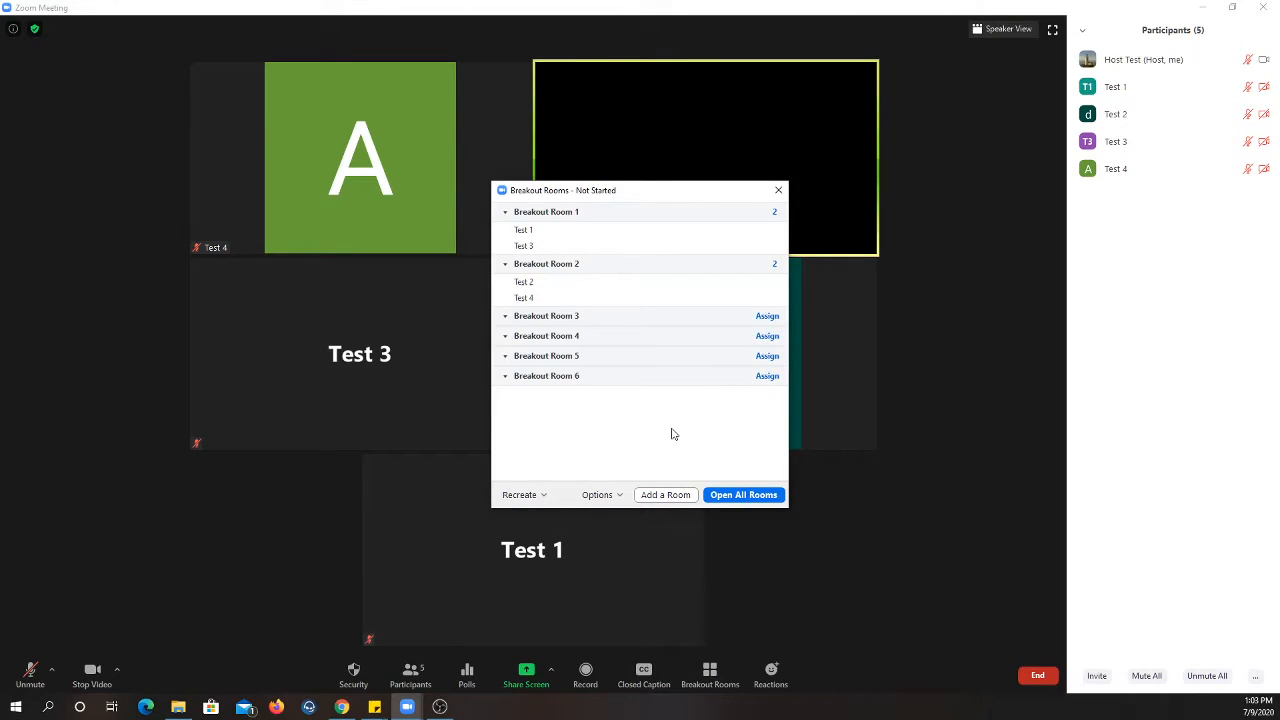
Step: Rename Breakout Room 6 as "Test Final"
{"action": "mouse_move", "coordinate": [605, 391]}
{"action": "left_click", "coordinate": [603, 380]}
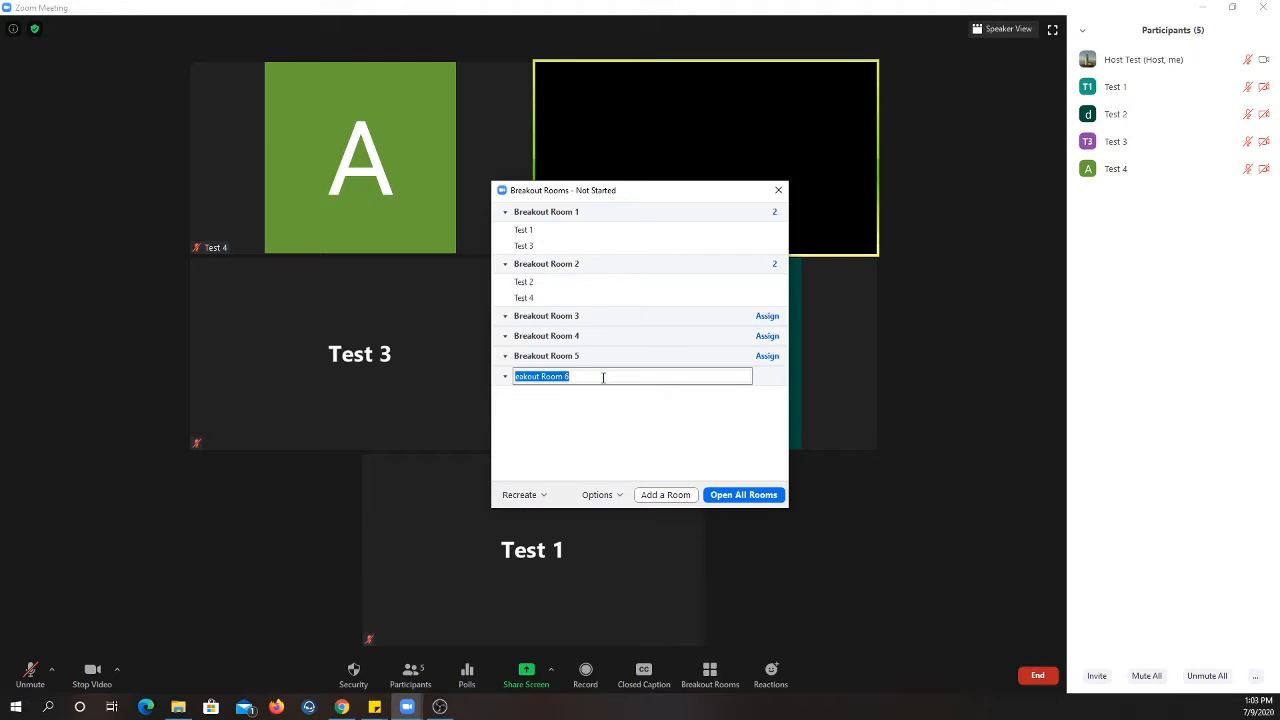
{"action": "type", "text": "Test Final"}
{"action": "key", "text": "Return"}
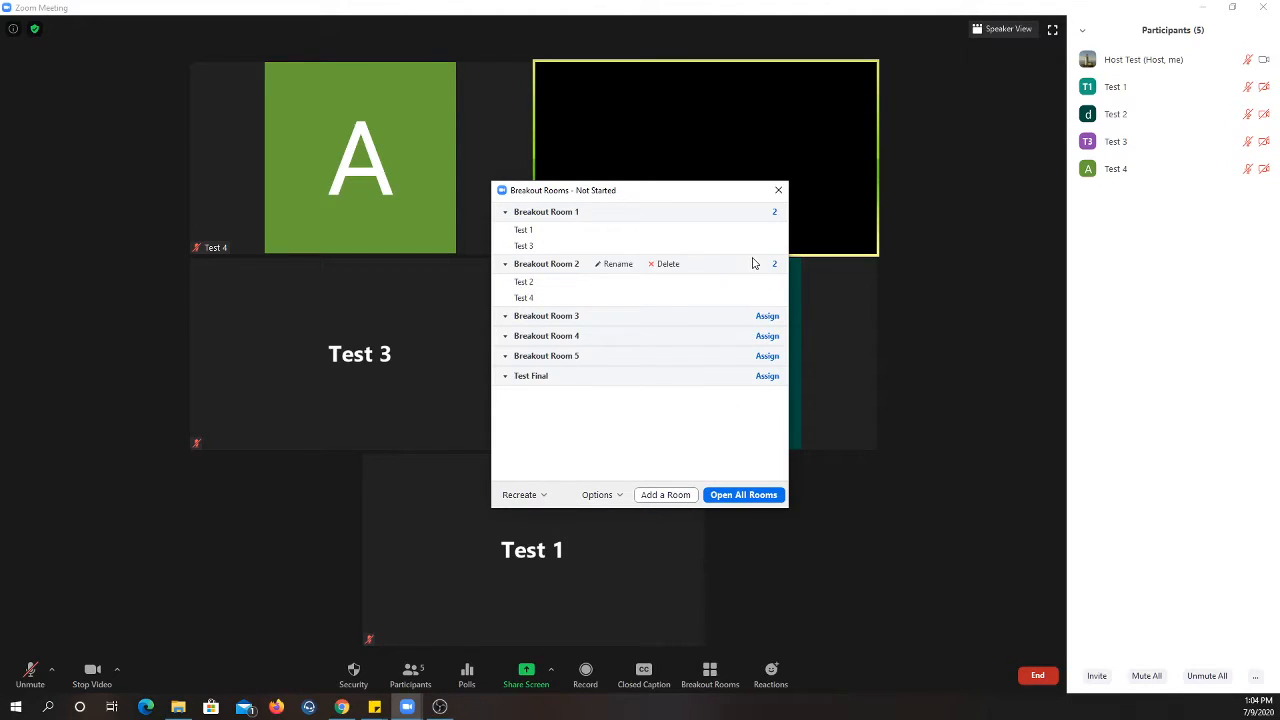
{"action": "mouse_move", "coordinate": [707, 229]}
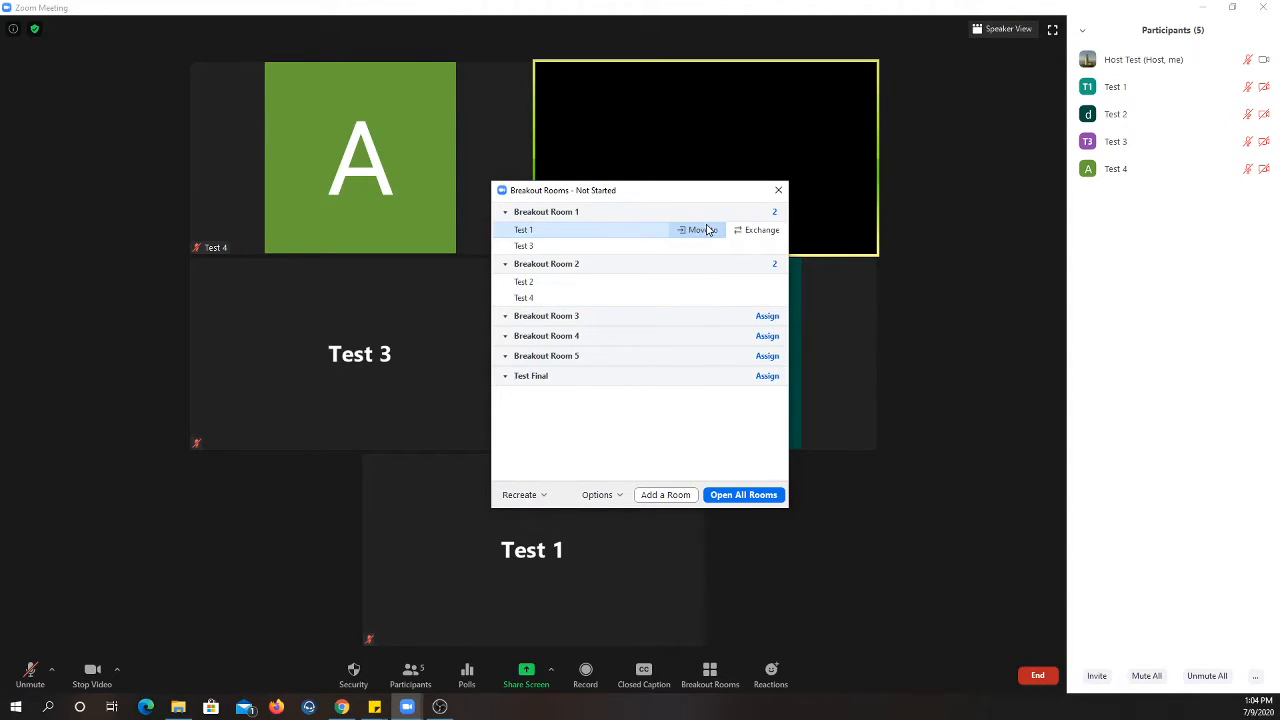
{"action": "mouse_move", "coordinate": [717, 286]}
{"action": "mouse_move", "coordinate": [731, 250]}
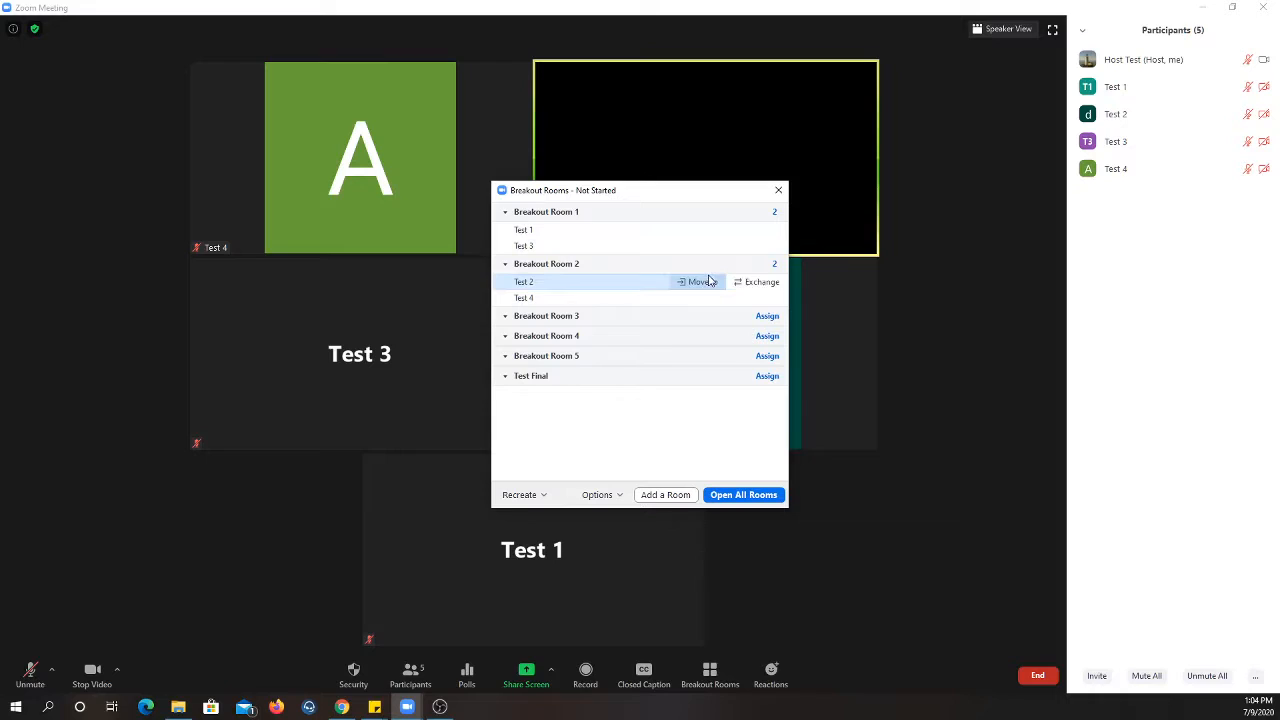
{"action": "mouse_move", "coordinate": [687, 343]}
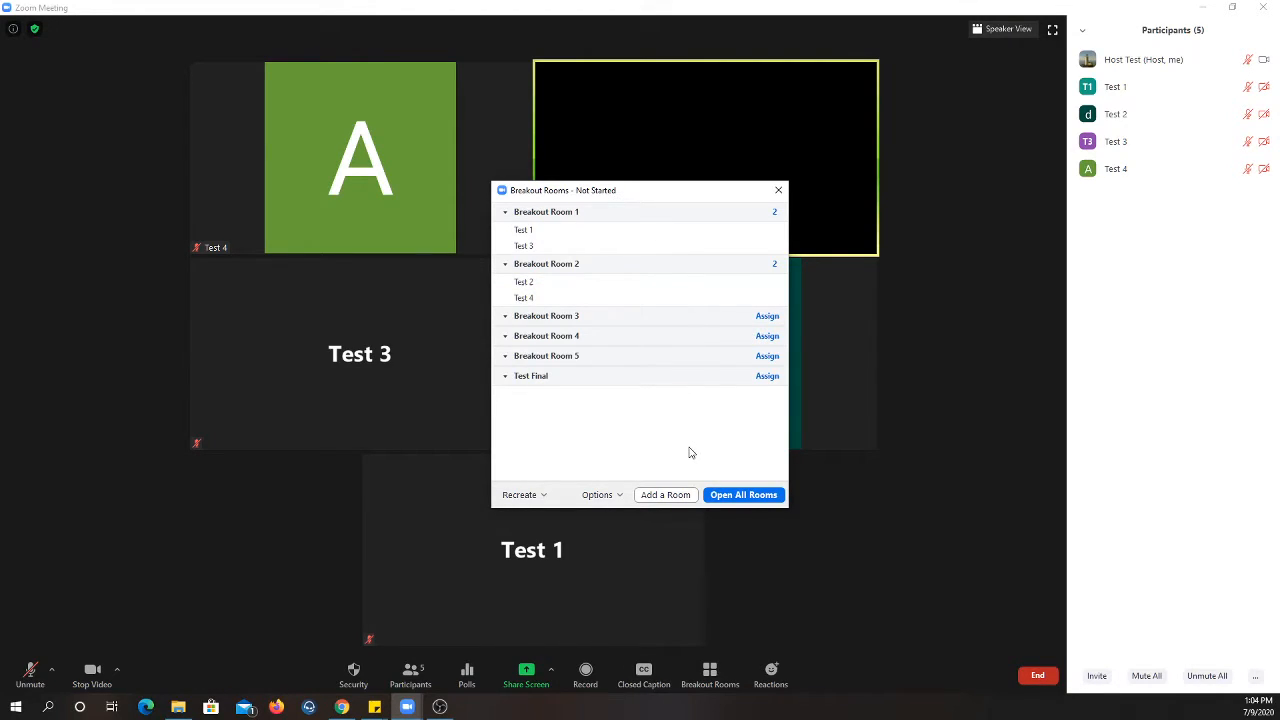
Step: Open all breakout rooms, join Breakout Room 1 as host and show its participant list
{"action": "left_click", "coordinate": [740, 498]}
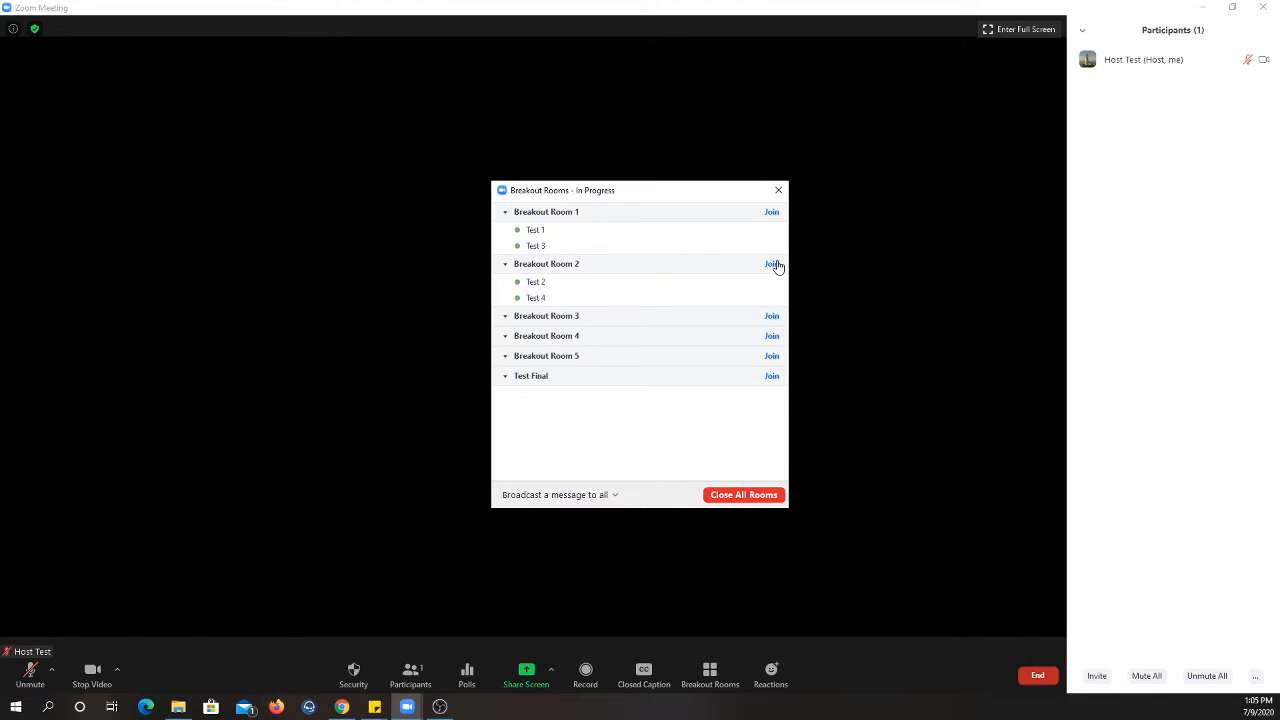
{"action": "left_click", "coordinate": [771, 212]}
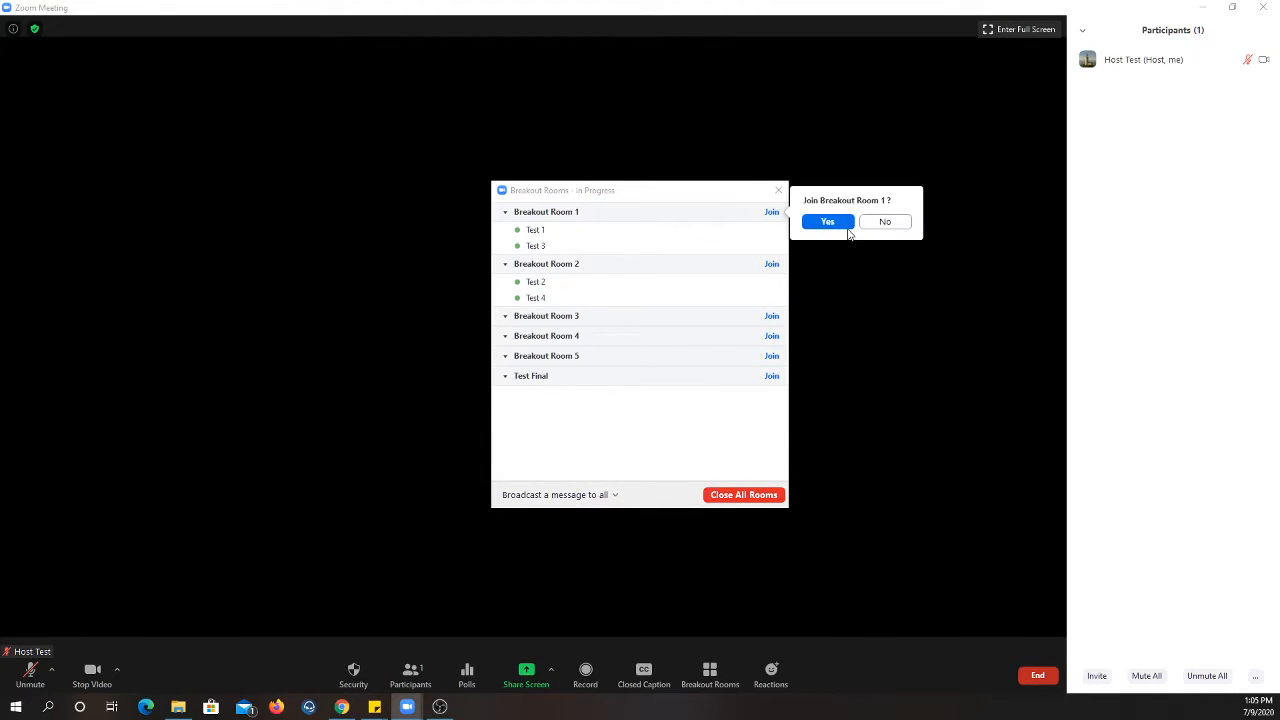
{"action": "left_click", "coordinate": [830, 221]}
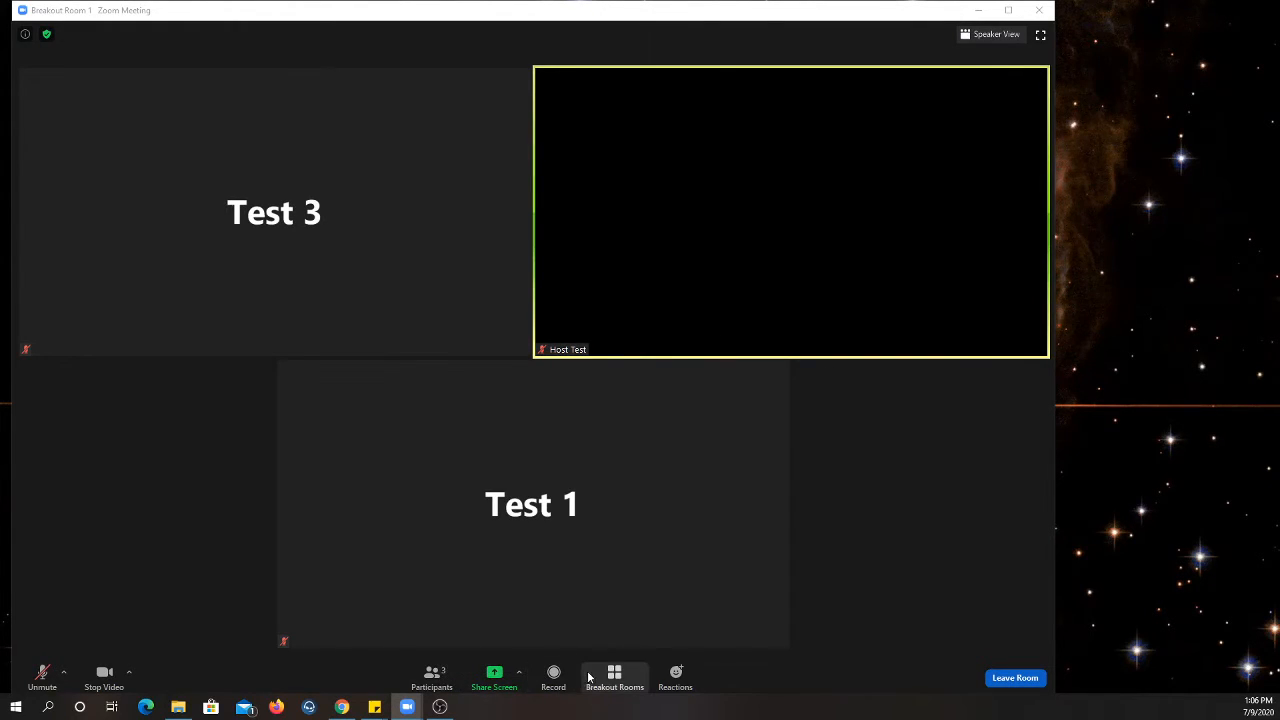
{"action": "left_click", "coordinate": [431, 677]}
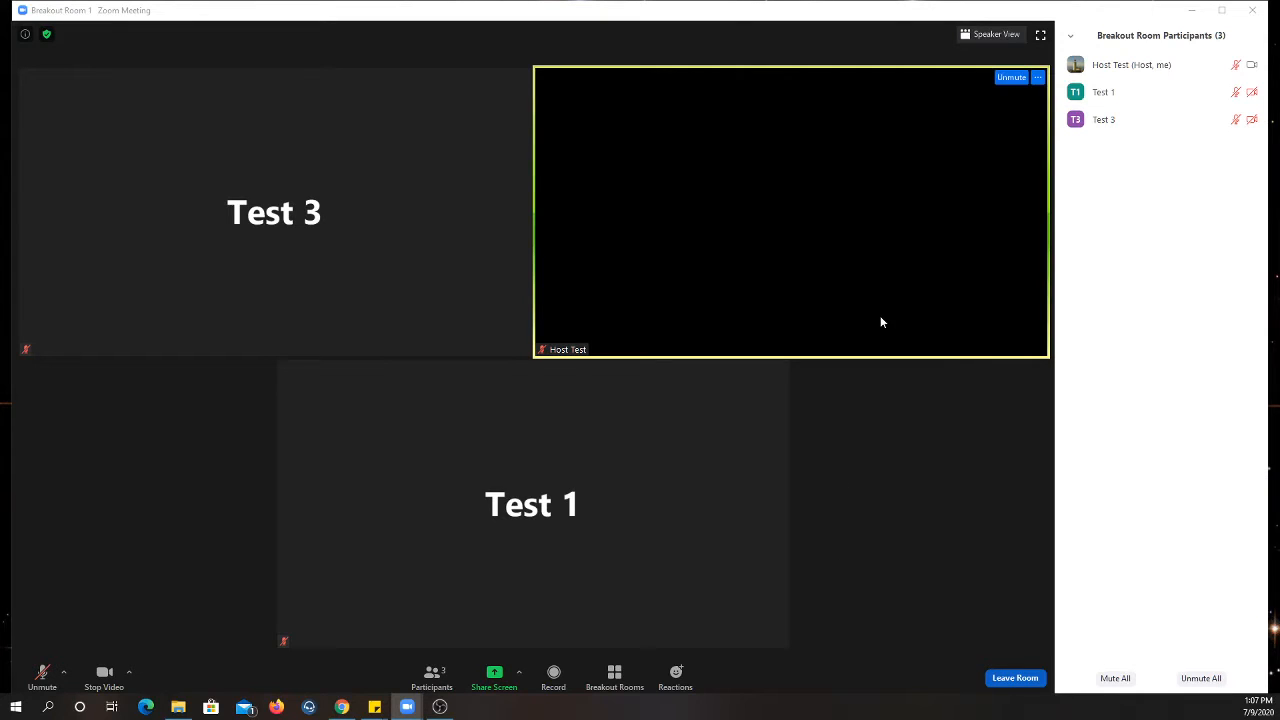
Step: Leave Breakout Room 1 for the main session and show the main participant list
{"action": "left_click", "coordinate": [1012, 680]}
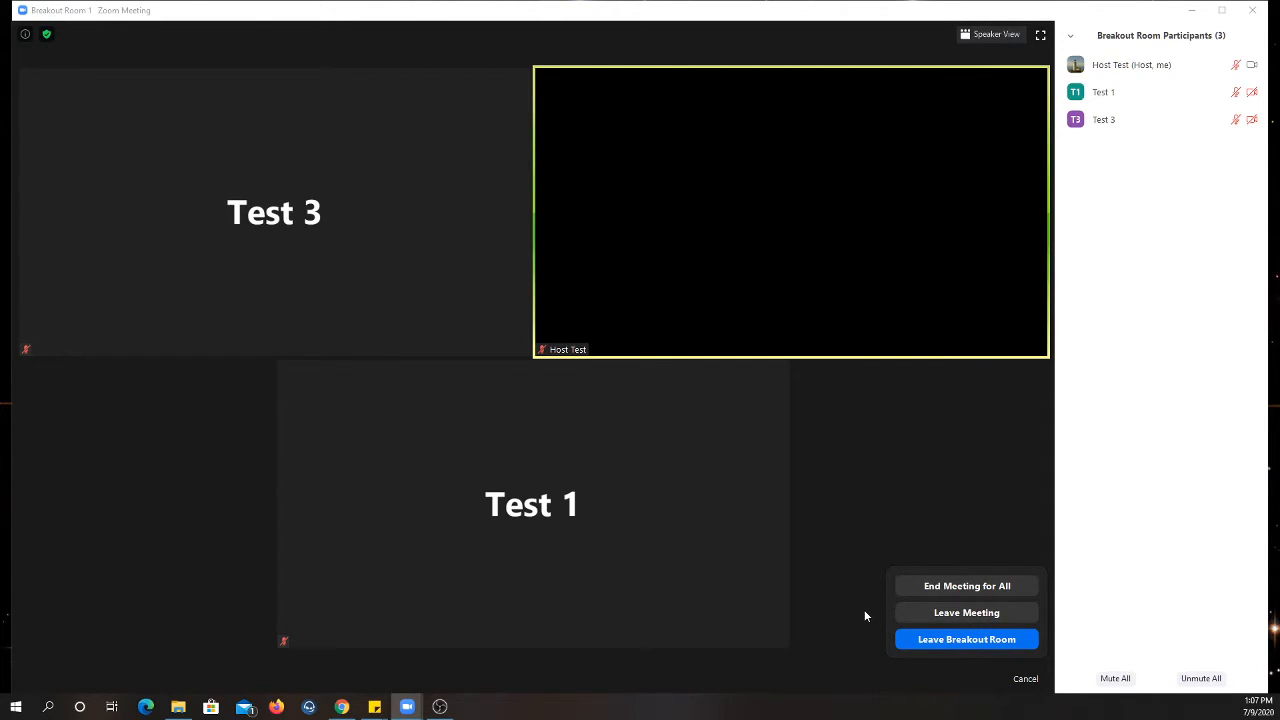
{"action": "left_click", "coordinate": [909, 643]}
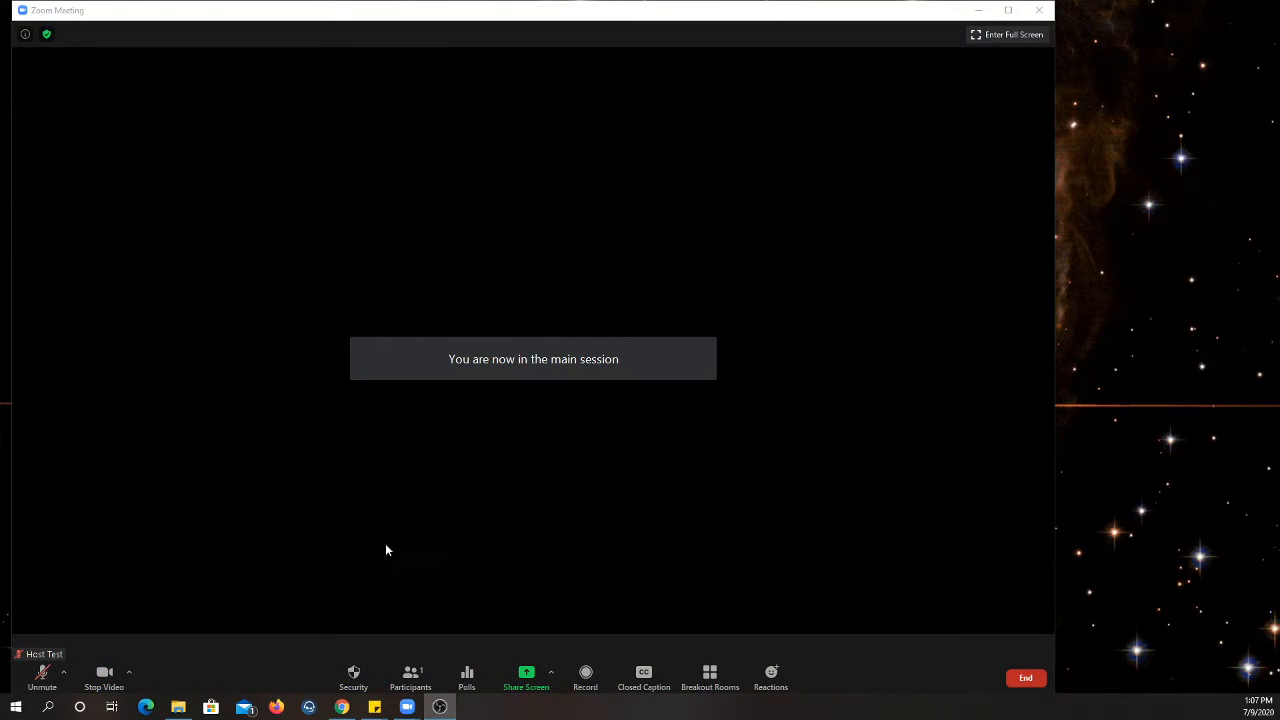
{"action": "left_click", "coordinate": [410, 677]}
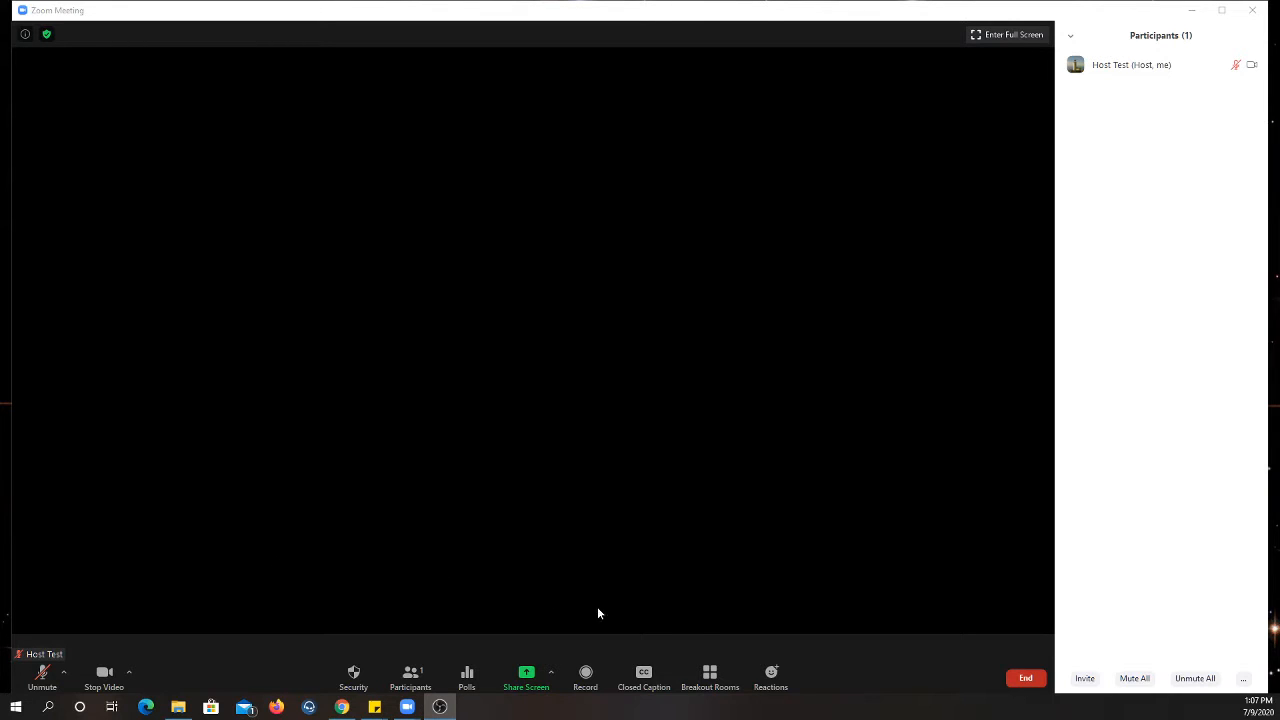
Step: Move participants Test 1 and Test 3 from Breakout Room 1 to Breakout Room 2 while the rooms are in progress
{"action": "left_click", "coordinate": [712, 675]}
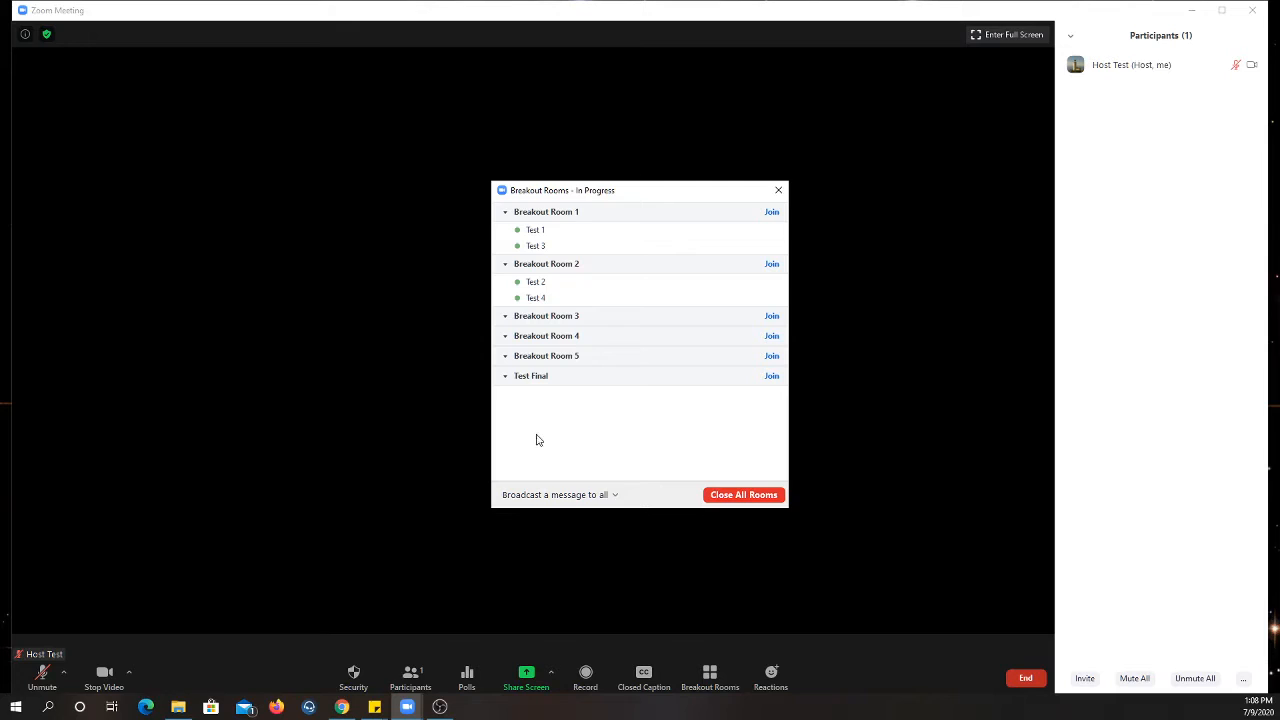
{"action": "mouse_move", "coordinate": [628, 250]}
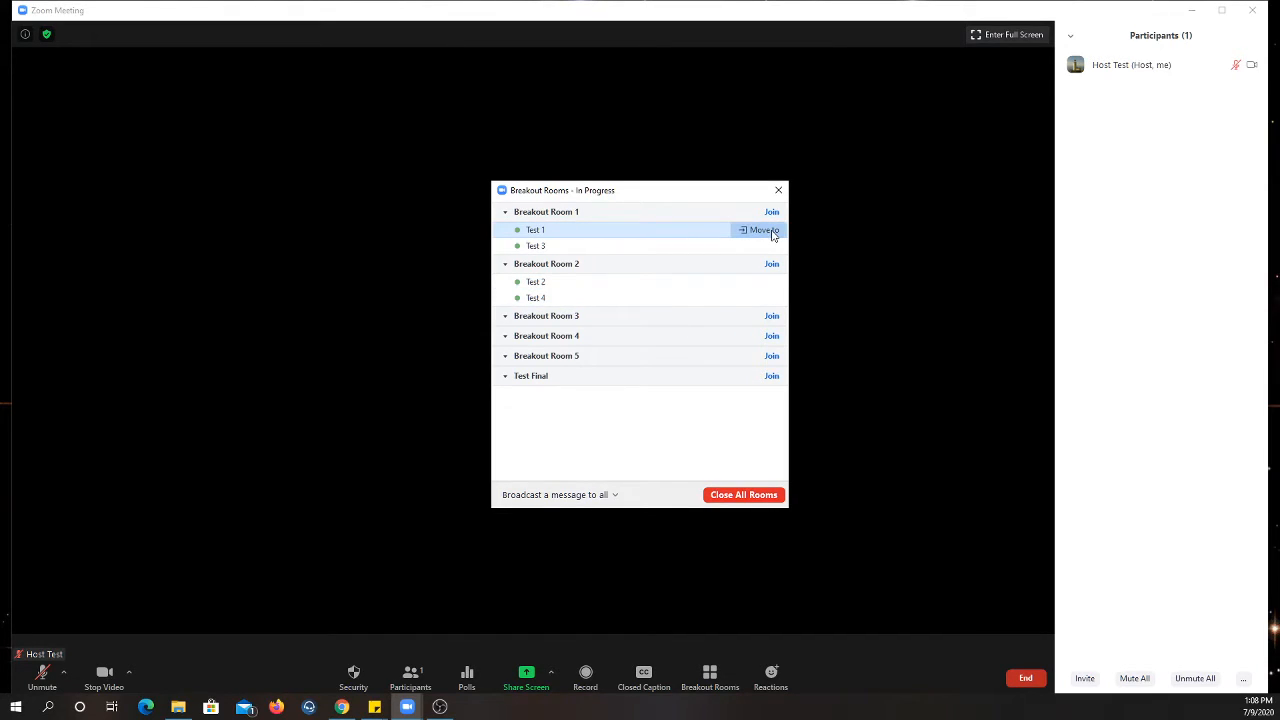
{"action": "left_click", "coordinate": [766, 230]}
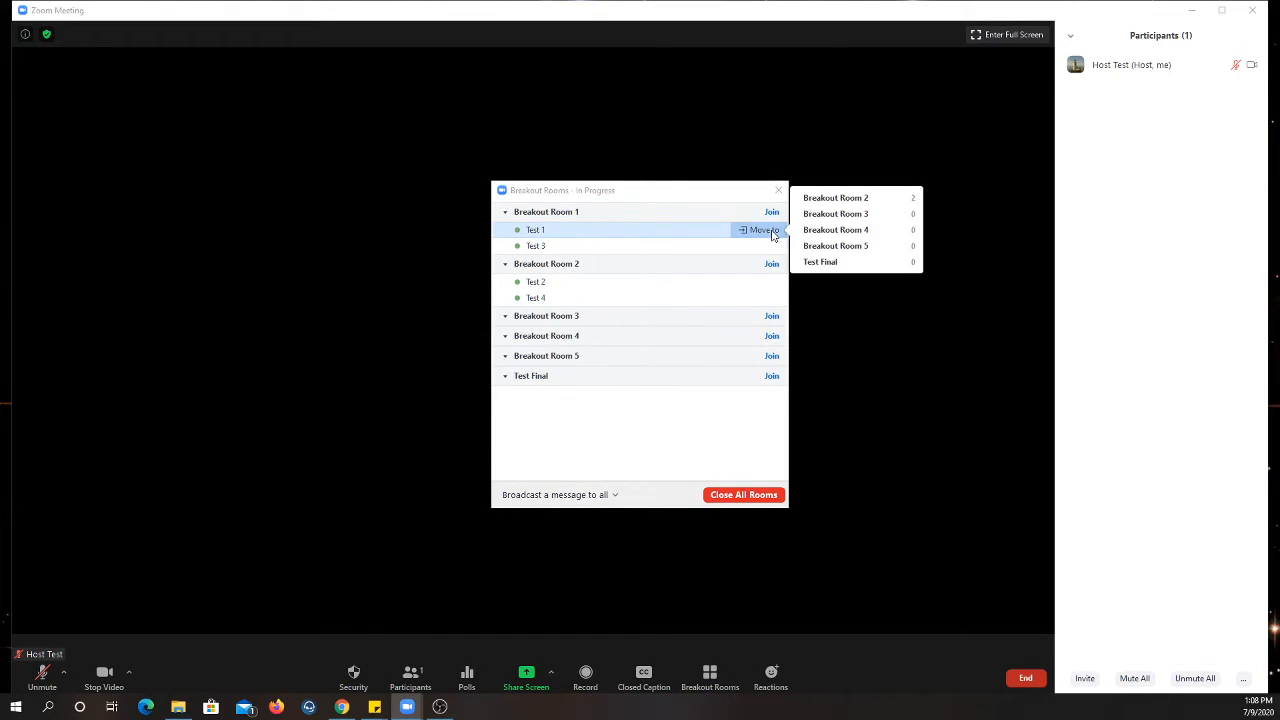
{"action": "left_click", "coordinate": [838, 198]}
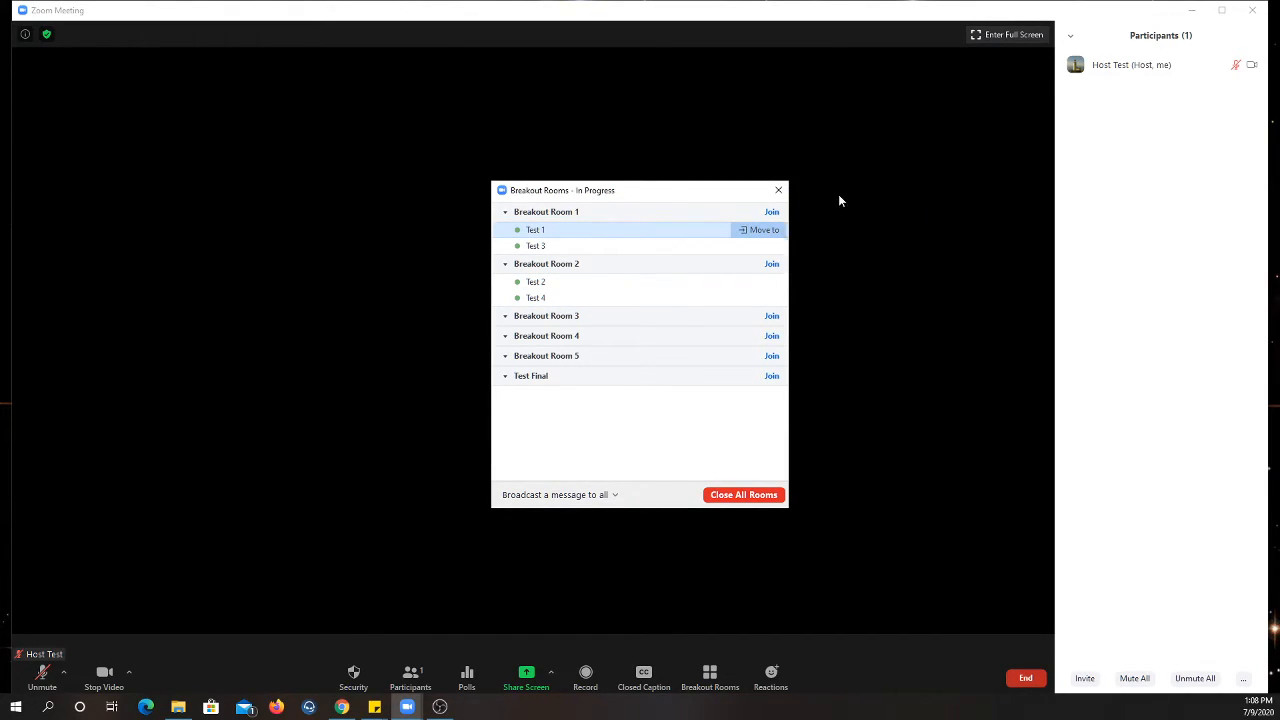
{"action": "left_click", "coordinate": [772, 246]}
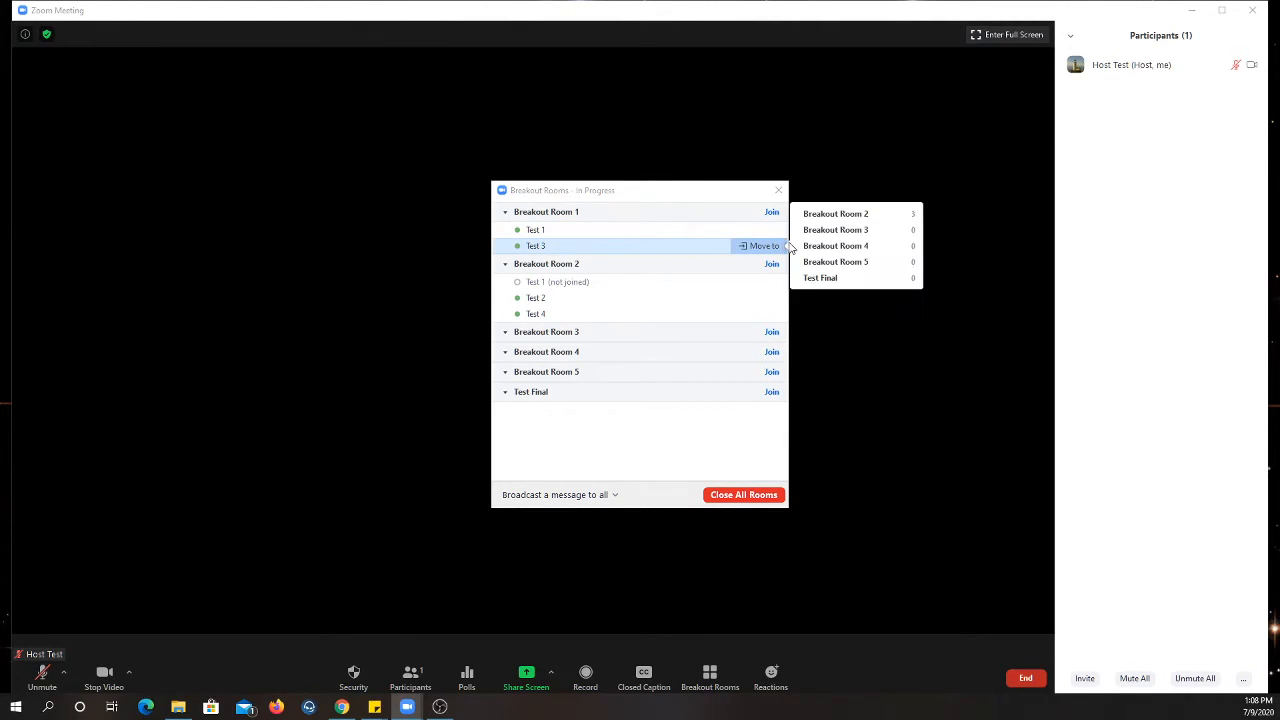
{"action": "left_click", "coordinate": [823, 214]}
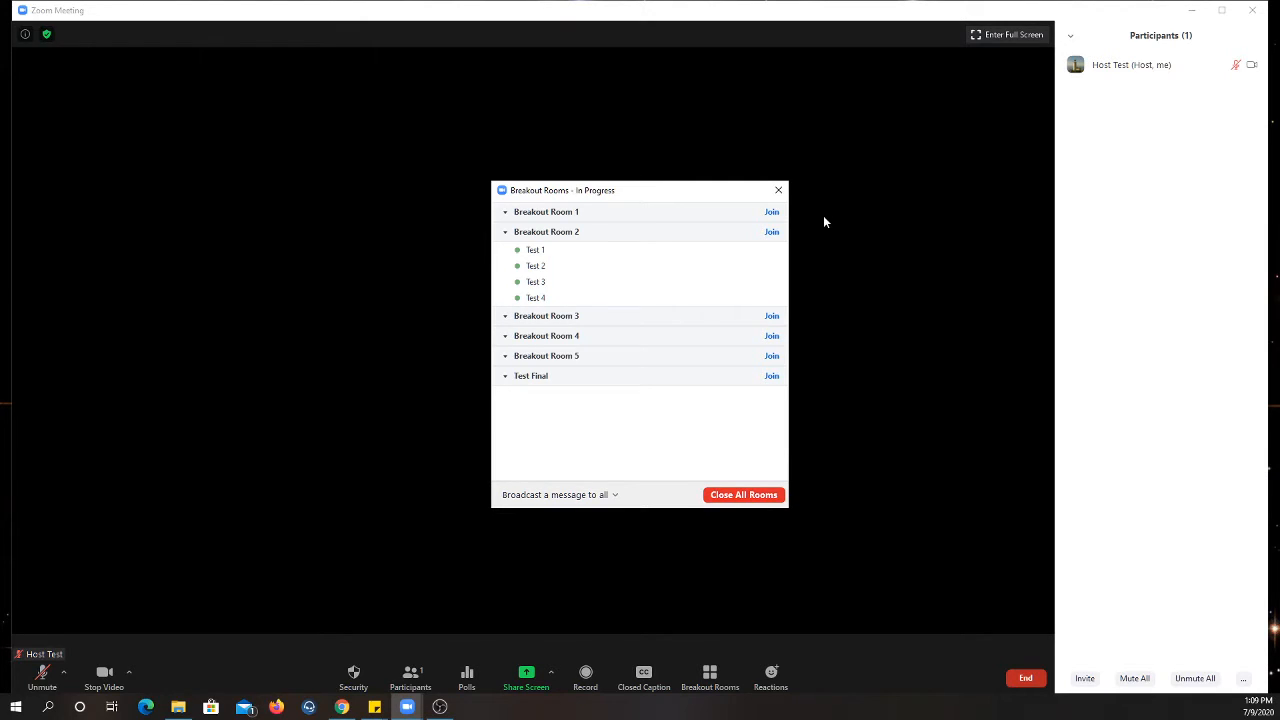
Step: Move participants Test 2 and Test 3 from Breakout Room 2 to the Test Final room
{"action": "left_click", "coordinate": [750, 268]}
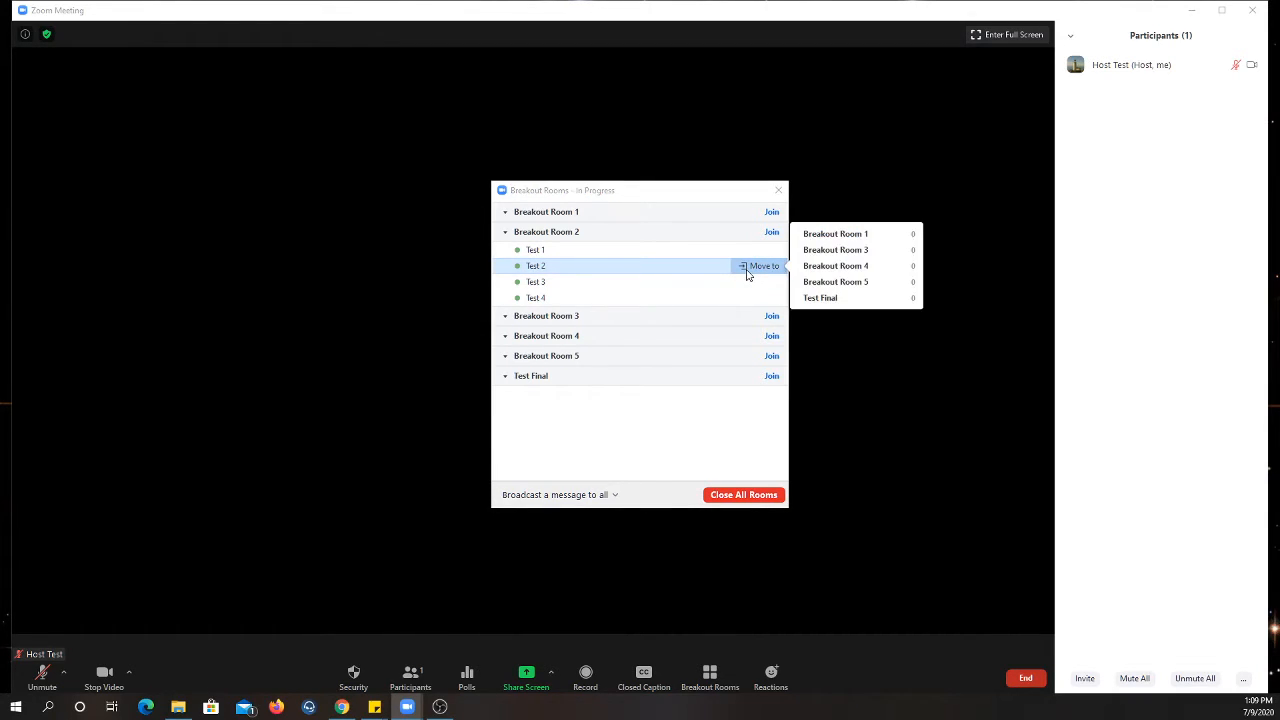
{"action": "left_click", "coordinate": [835, 298]}
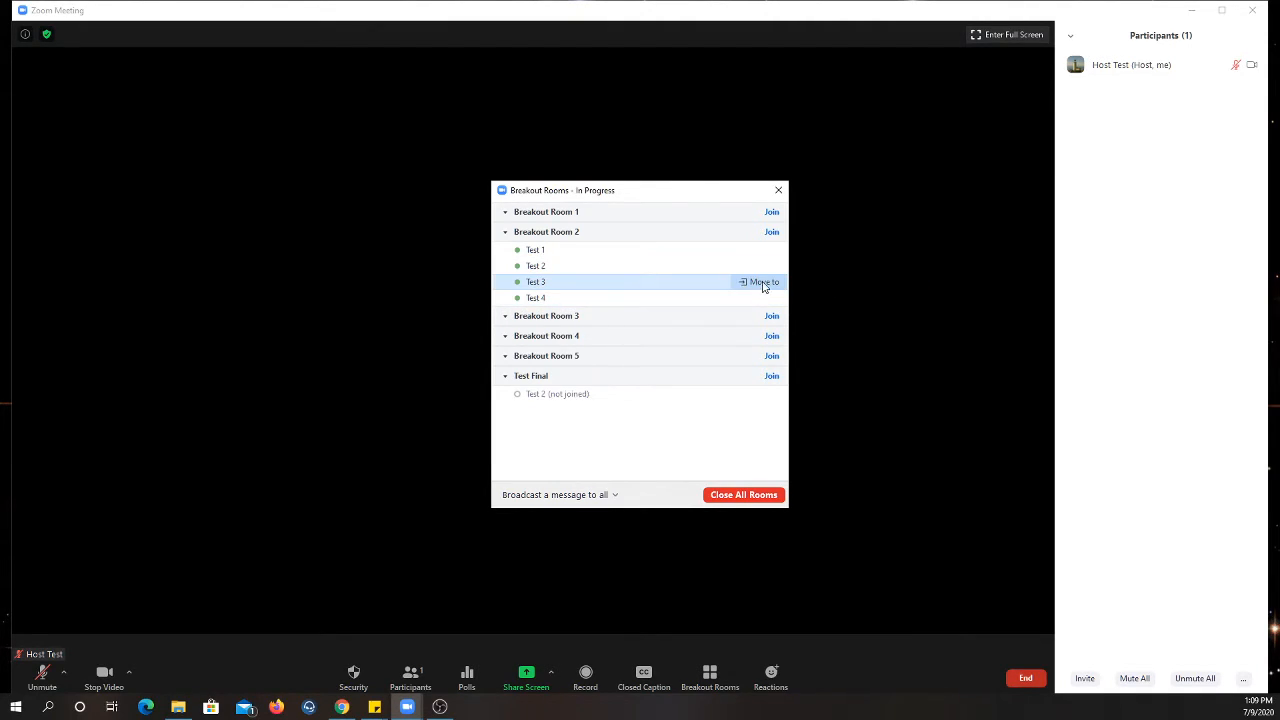
{"action": "left_click", "coordinate": [763, 283]}
{"action": "left_click", "coordinate": [824, 314]}
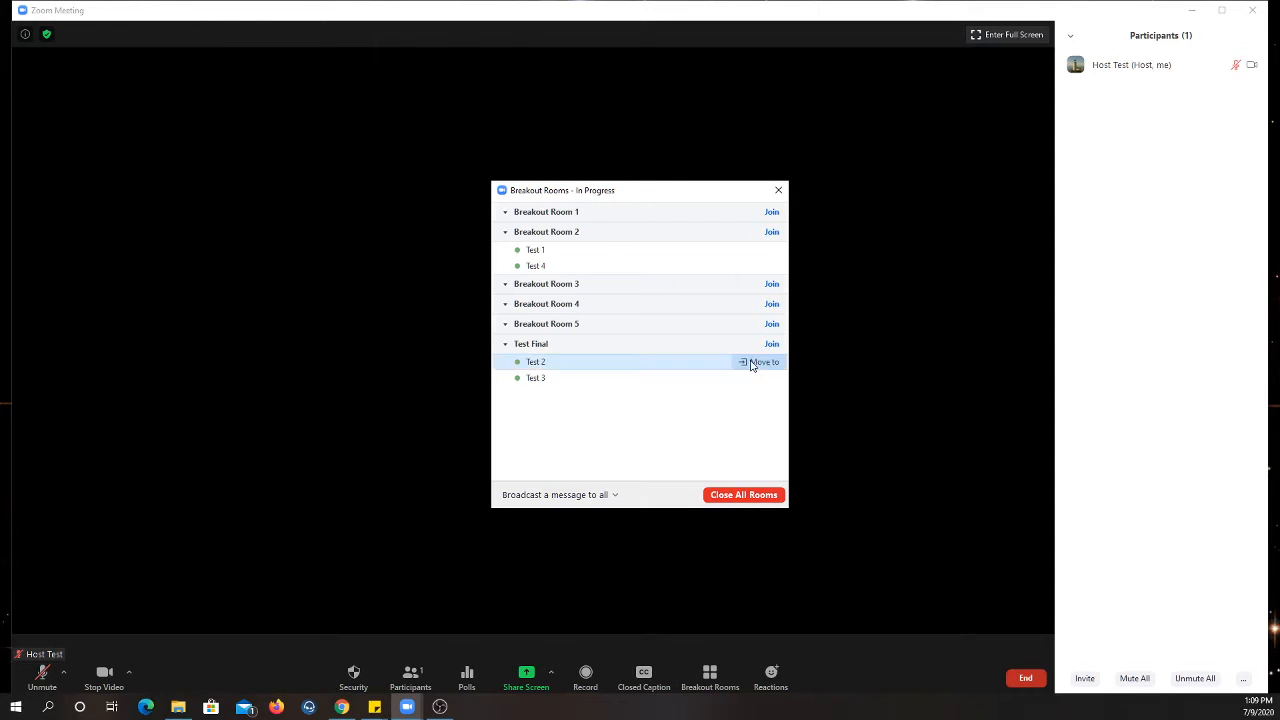
Step: Broadcast the message "Thank you for joining us" to all breakout rooms and close all rooms
{"action": "left_click", "coordinate": [616, 498]}
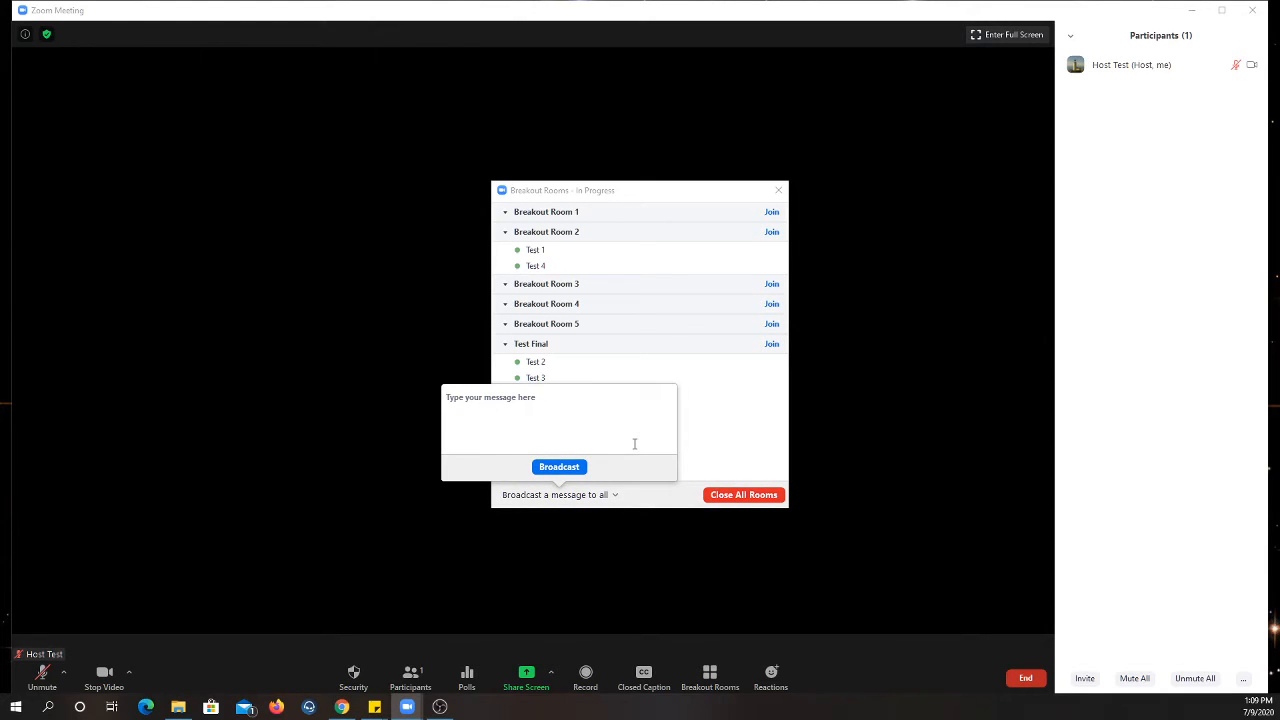
{"action": "type", "text": "Thank y"}
{"action": "type", "text": "ou"}
{"action": "type", "text": " for "}
{"action": "type", "text": "joi"}
{"action": "type", "text": "ng us"}
{"action": "key", "text": "Return"}
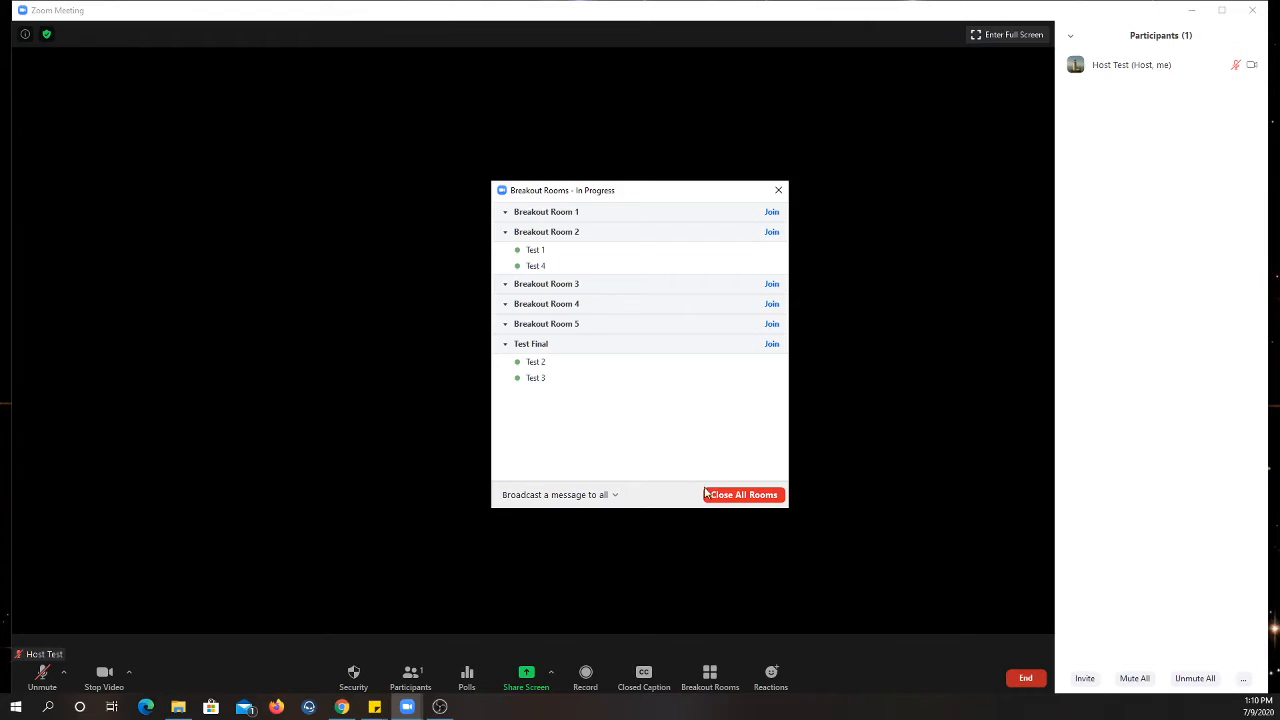
{"action": "left_click", "coordinate": [737, 497]}
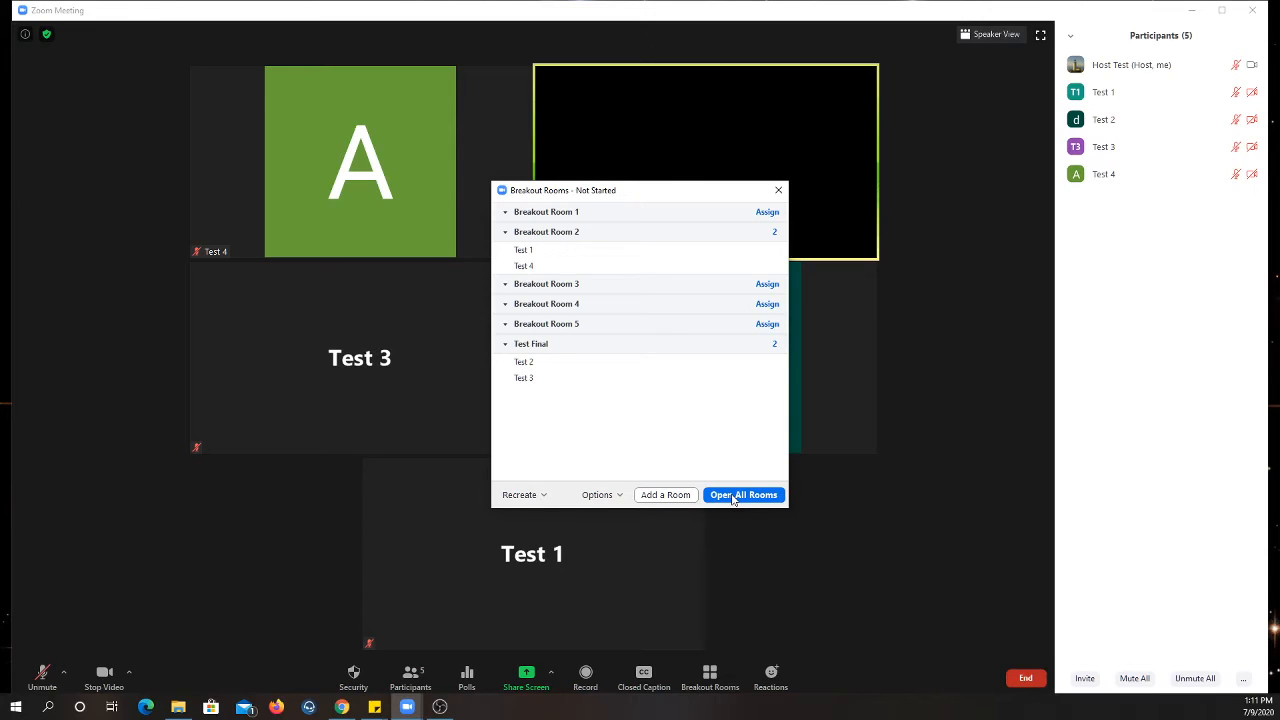
Step: Set the breakout rooms' automatic closing time to 60 minutes, try the time-up notification, and switch automatic closing back off
{"action": "left_click", "coordinate": [620, 499]}
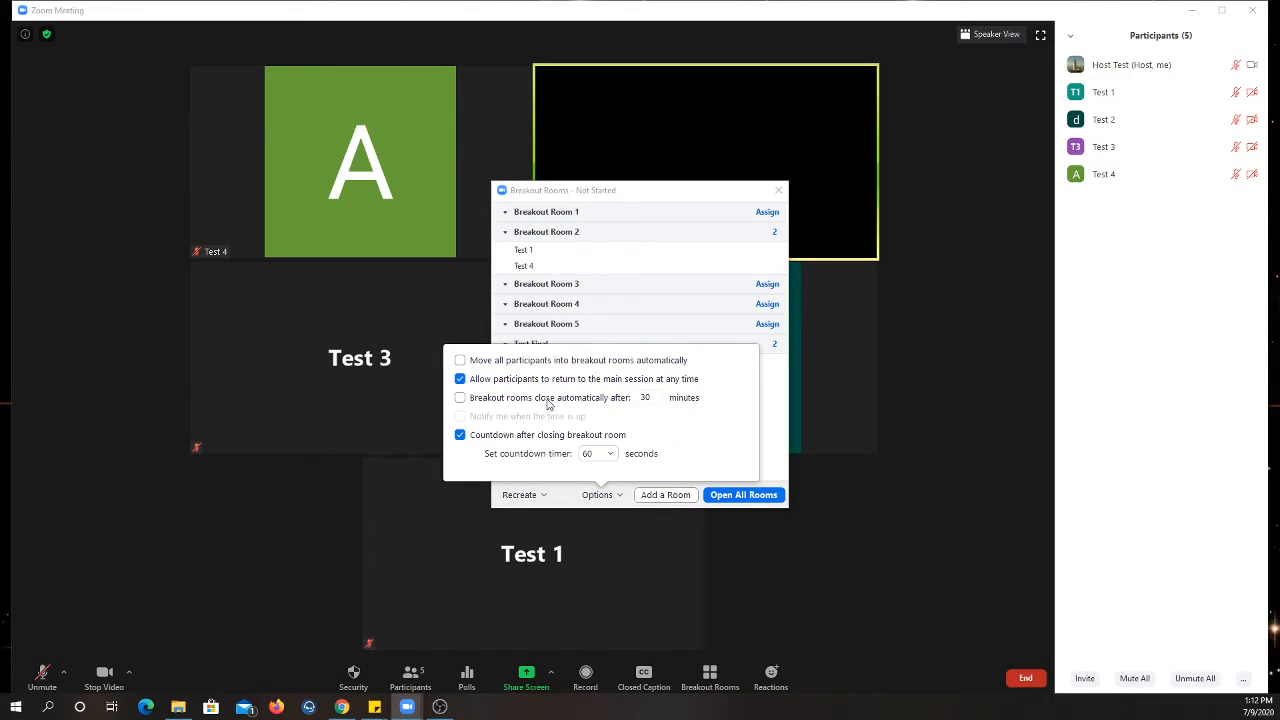
{"action": "left_click", "coordinate": [460, 398]}
{"action": "double_click", "coordinate": [644, 397]}
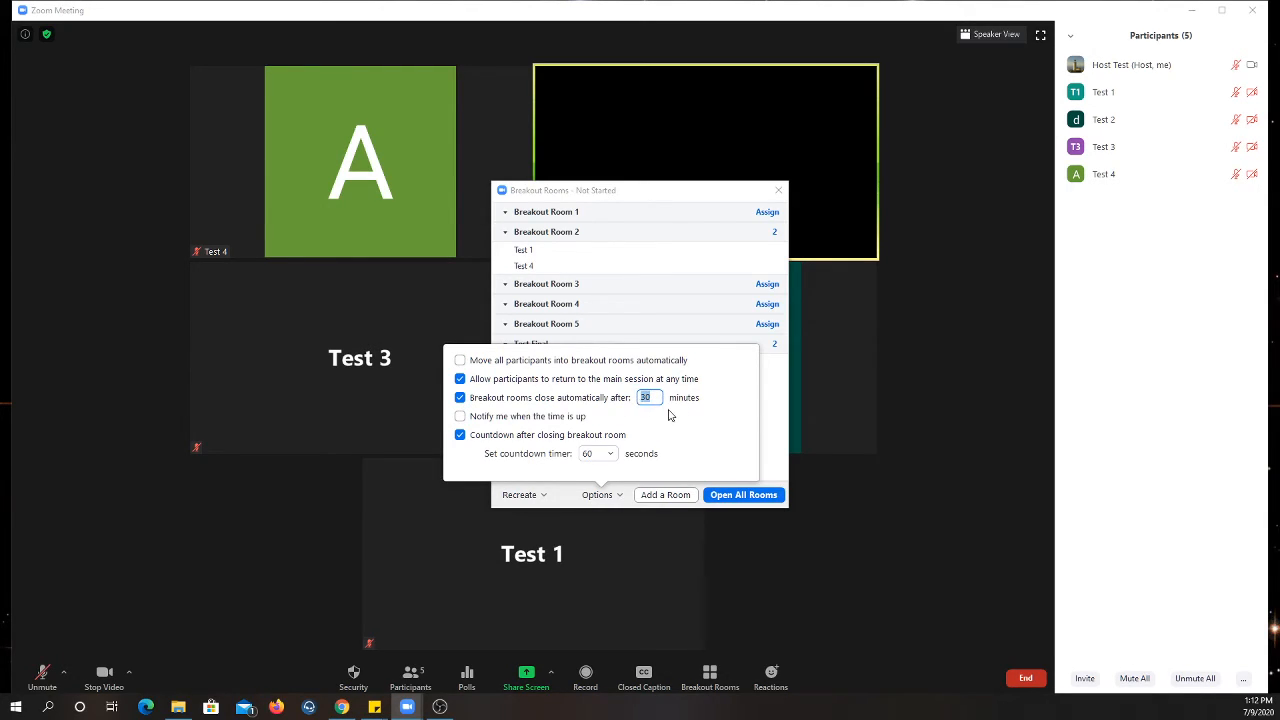
{"action": "type", "text": "60"}
{"action": "left_click", "coordinate": [459, 417]}
{"action": "left_click", "coordinate": [460, 399]}
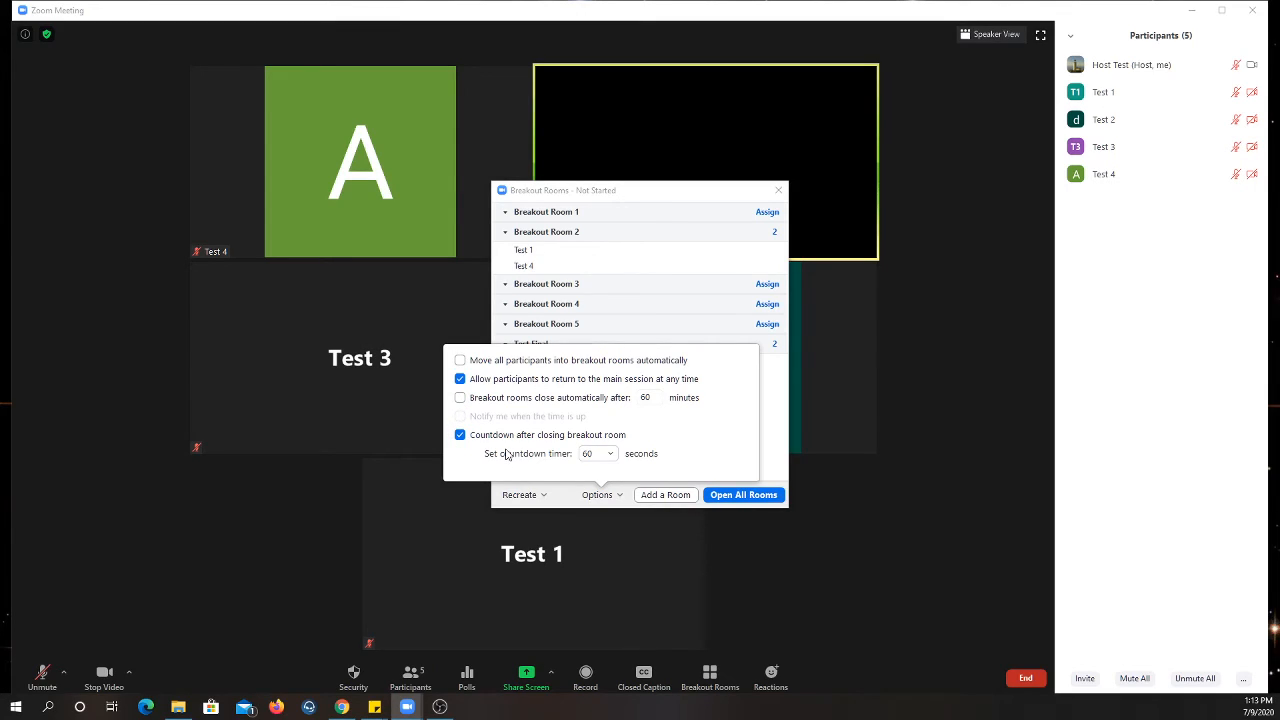
Step: Review the countdown timer choices and the settings for recreating the breakout rooms without changing them
{"action": "left_click", "coordinate": [598, 454]}
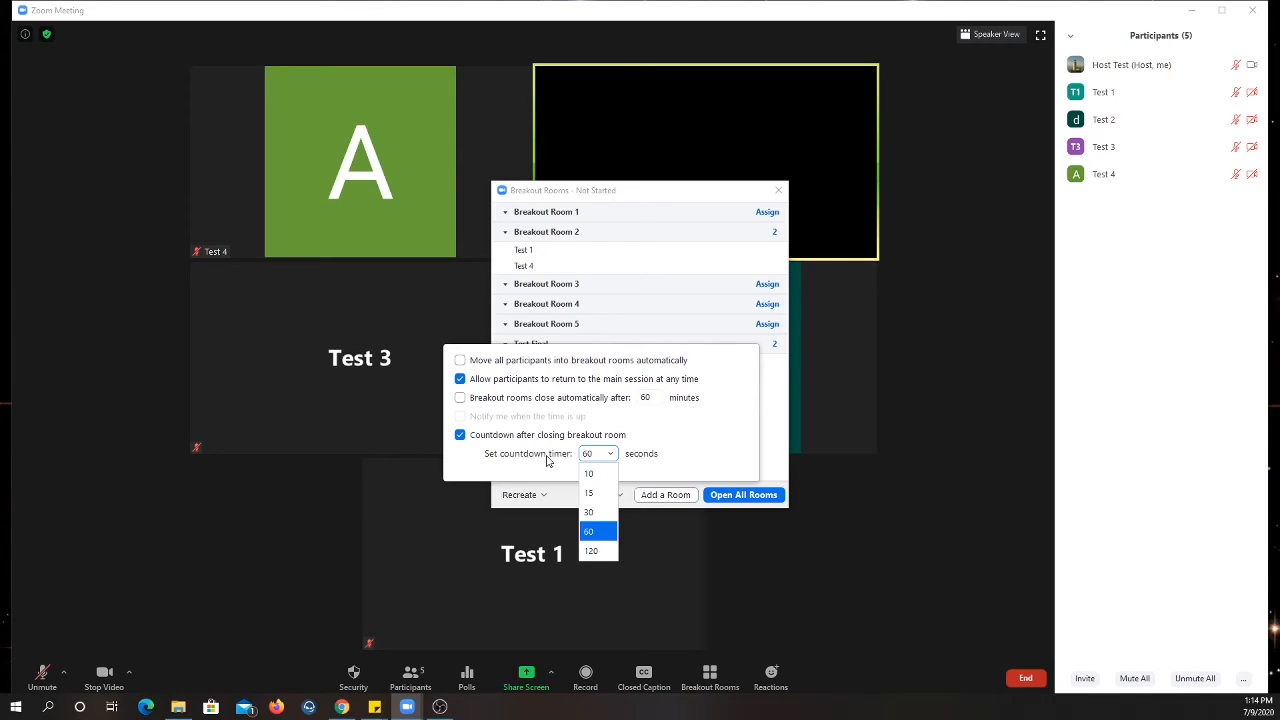
{"action": "left_click", "coordinate": [548, 460]}
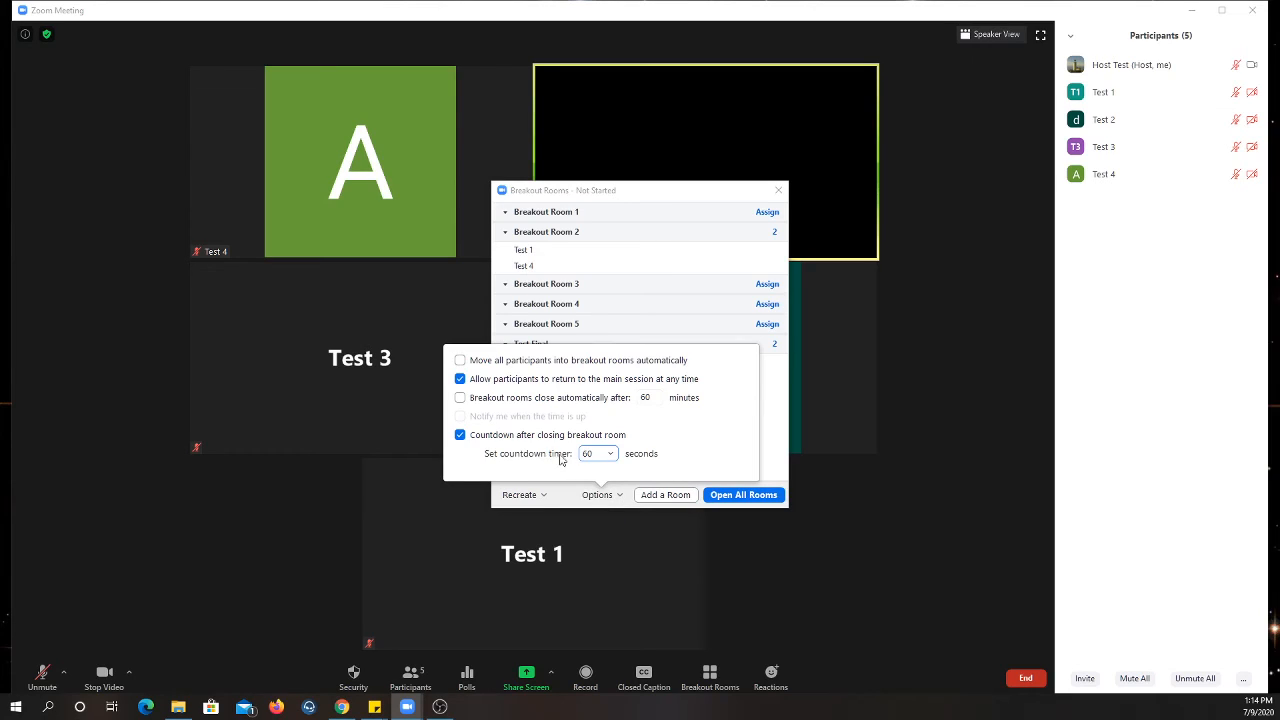
{"action": "left_click", "coordinate": [770, 435]}
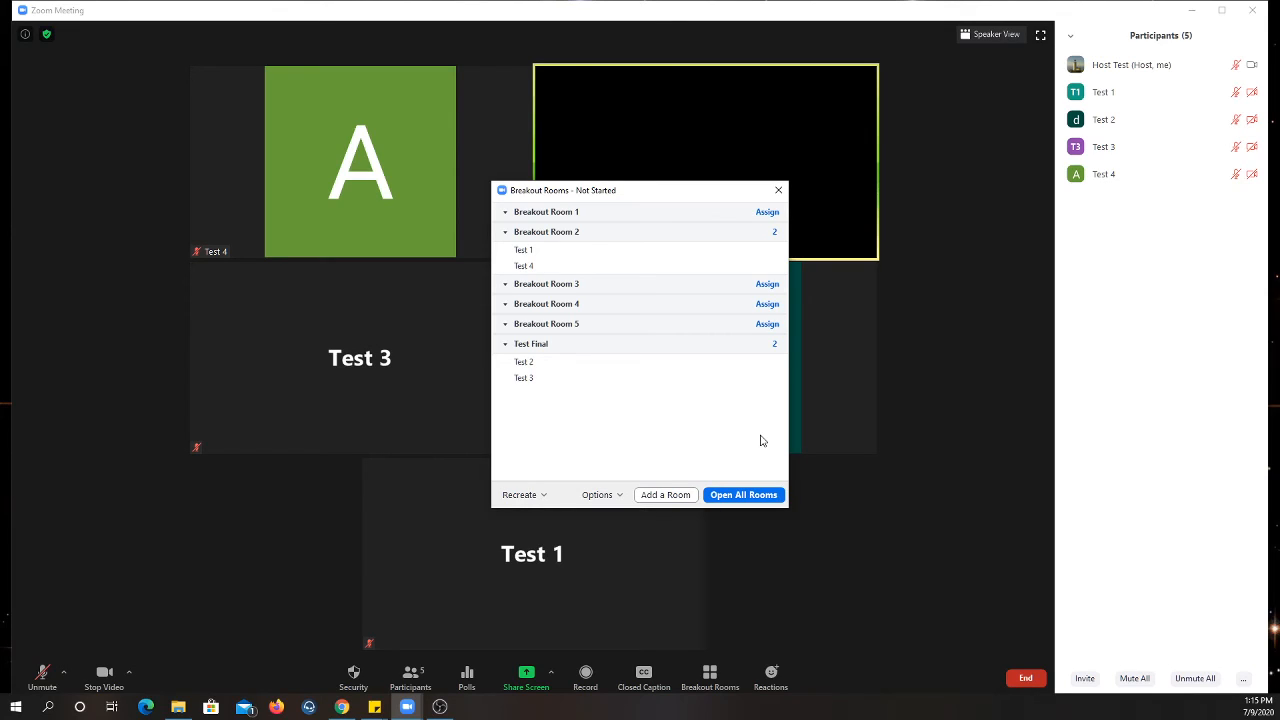
{"action": "left_click", "coordinate": [522, 494]}
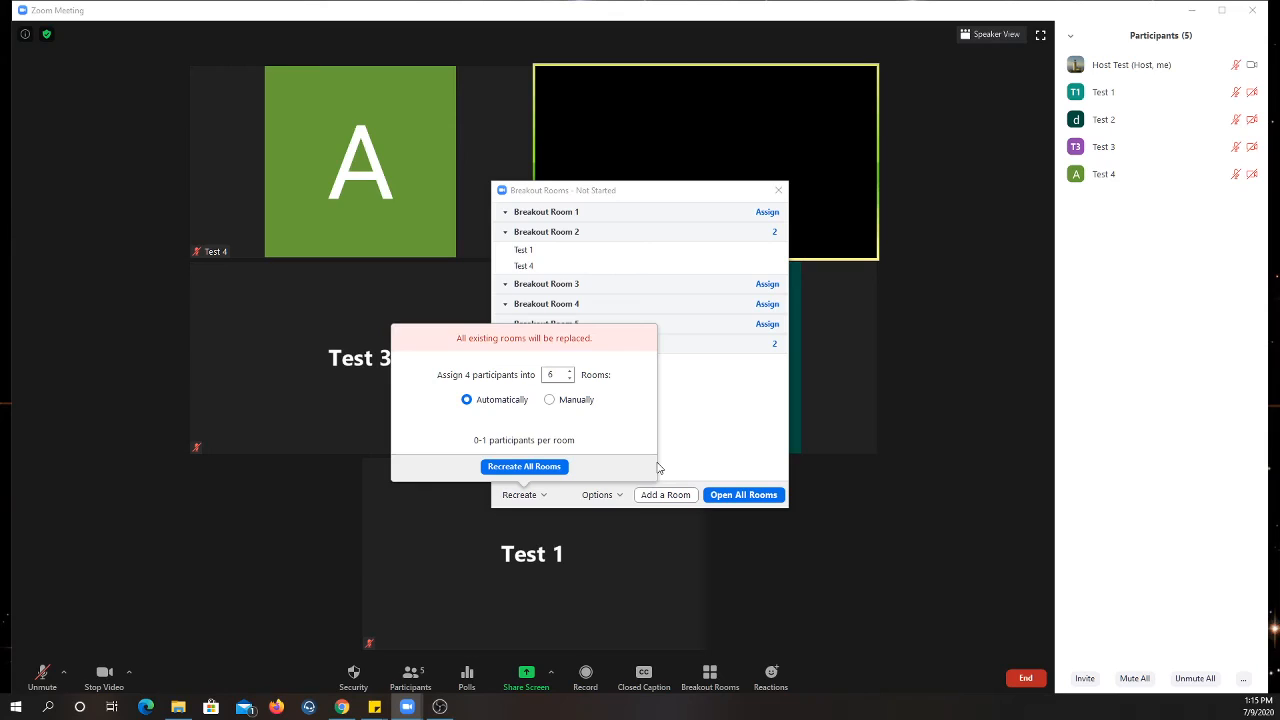
{"action": "left_click", "coordinate": [686, 450]}
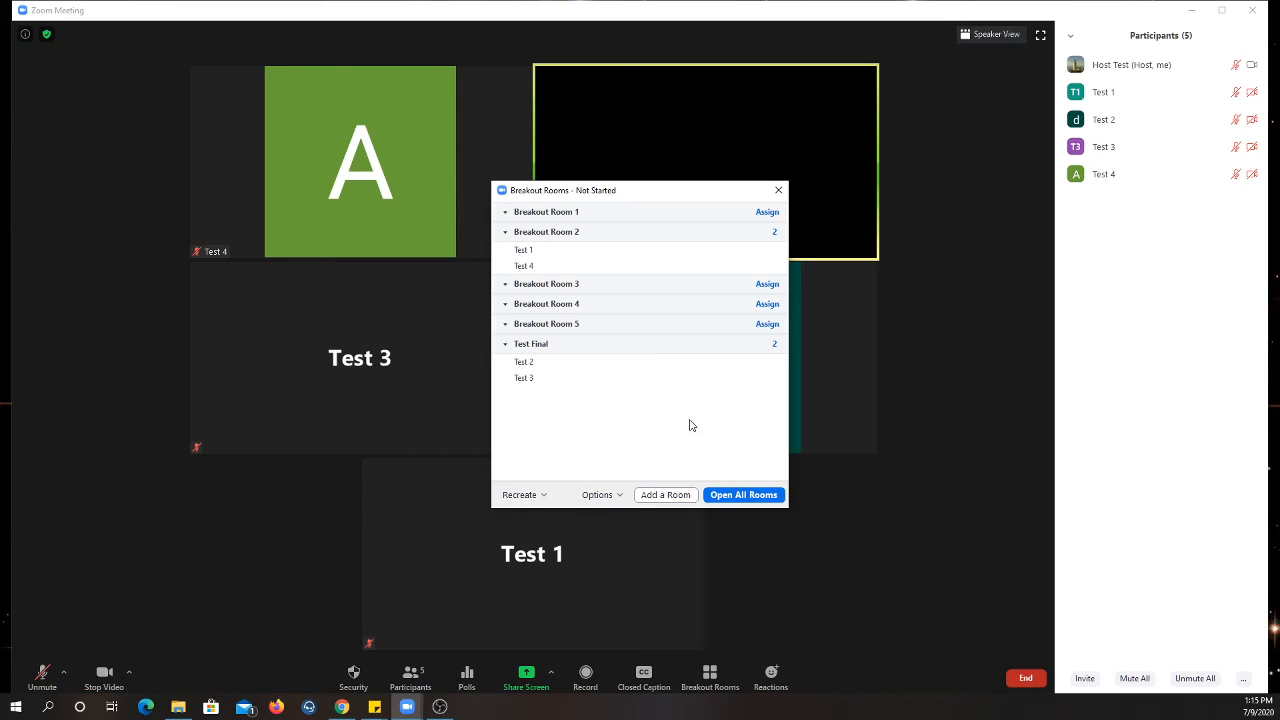
Step: Delete all existing breakout rooms, Breakout Room 1 through 5 and Test Final, confirming each deletion
{"action": "left_click", "coordinate": [652, 214]}
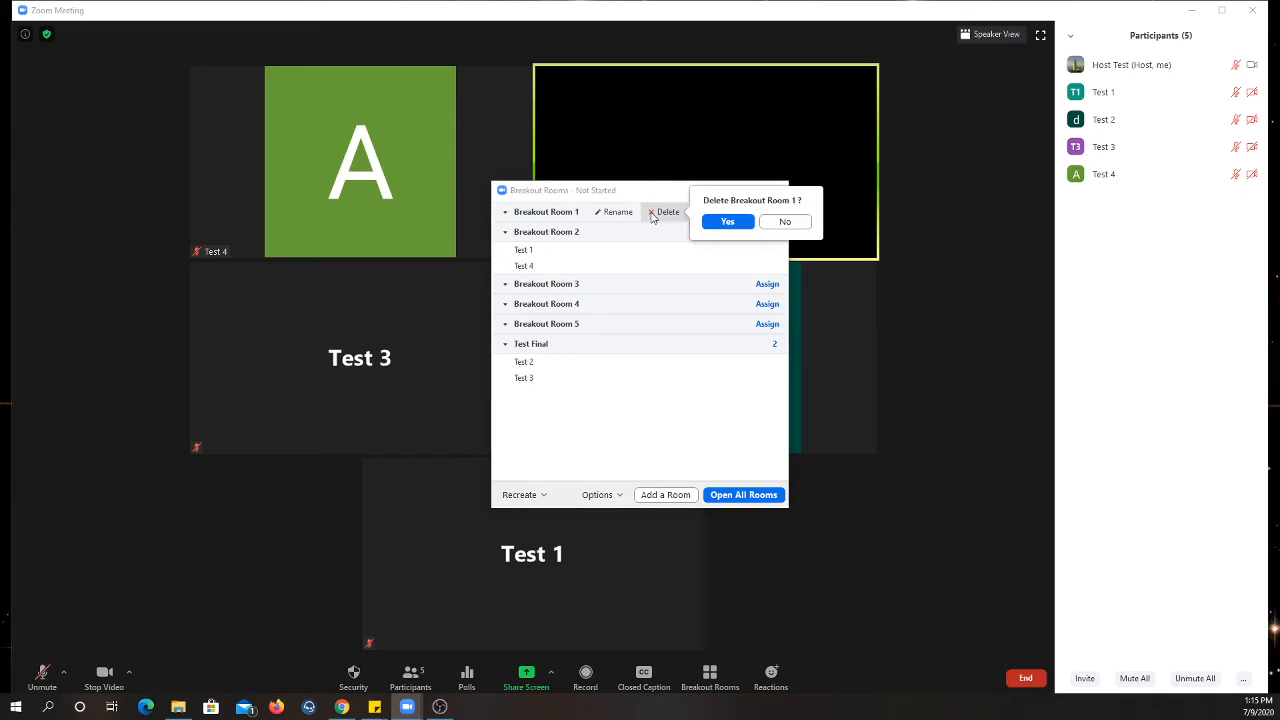
{"action": "left_click", "coordinate": [718, 222]}
{"action": "left_click", "coordinate": [670, 212]}
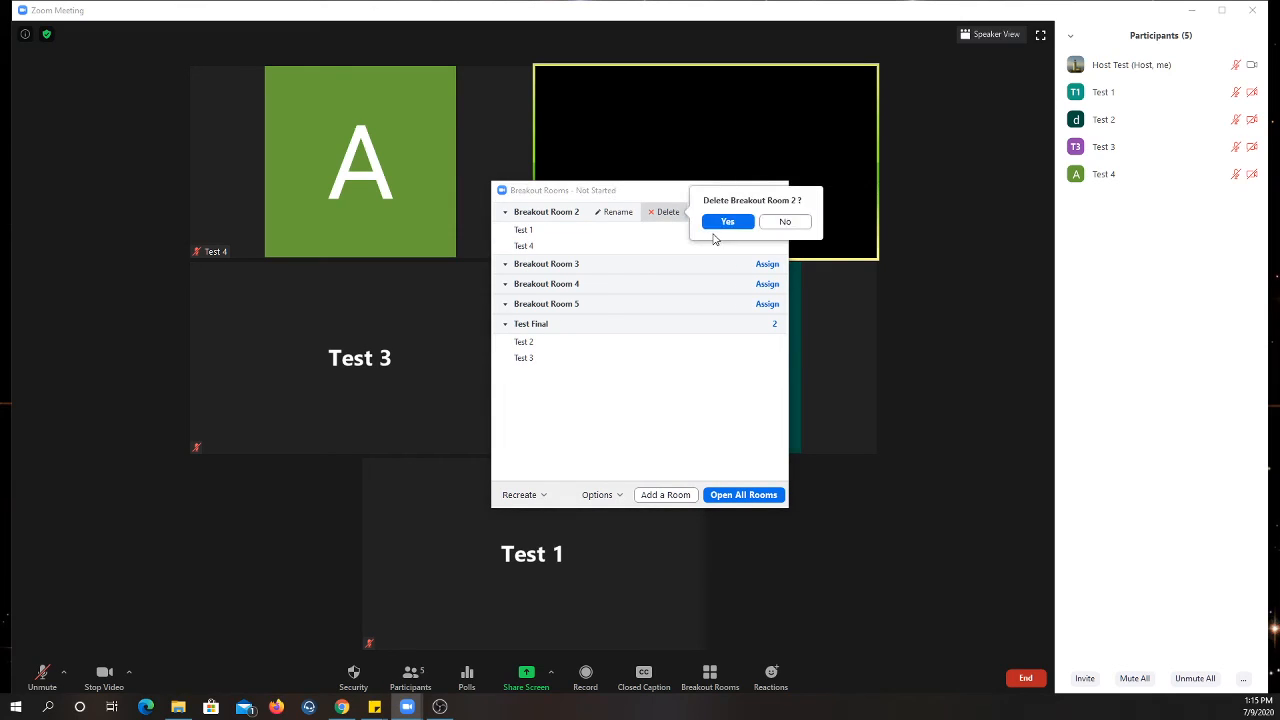
{"action": "left_click", "coordinate": [727, 222]}
{"action": "left_click", "coordinate": [666, 212]}
{"action": "left_click", "coordinate": [725, 222]}
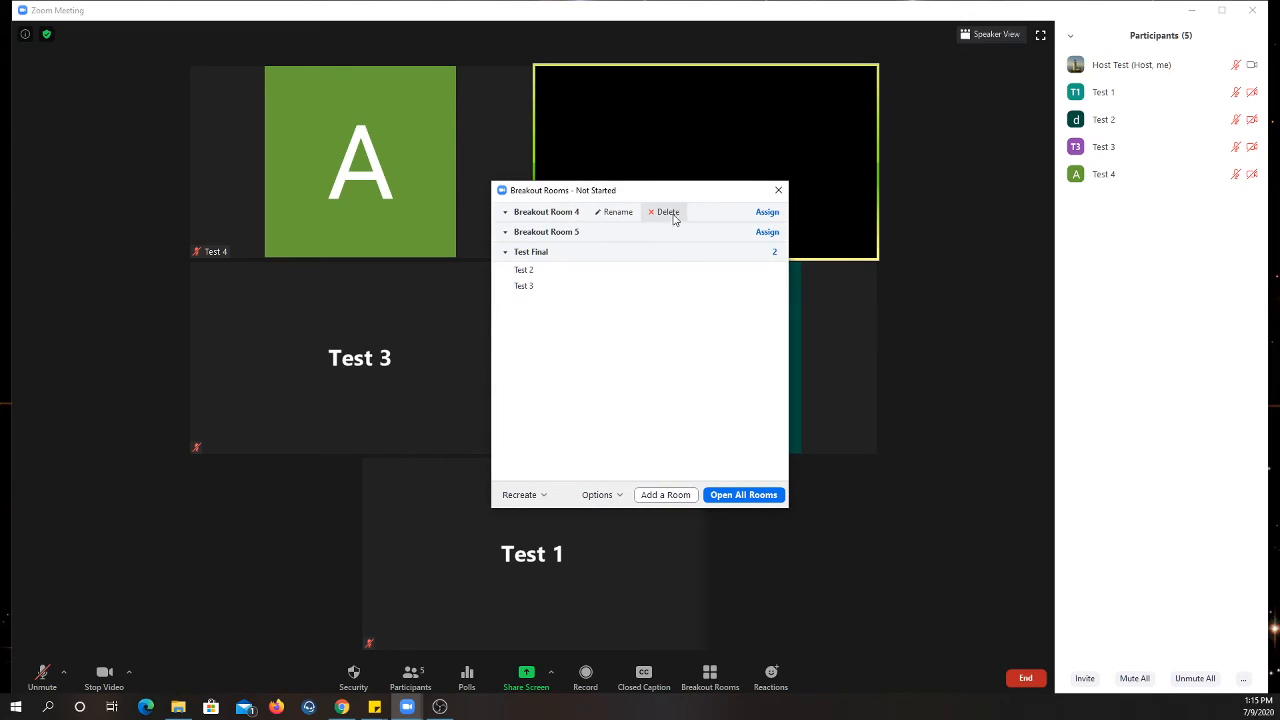
{"action": "left_click", "coordinate": [666, 212]}
{"action": "left_click", "coordinate": [727, 222]}
{"action": "left_click", "coordinate": [668, 212]}
{"action": "left_click", "coordinate": [714, 224]}
{"action": "left_click", "coordinate": [660, 213]}
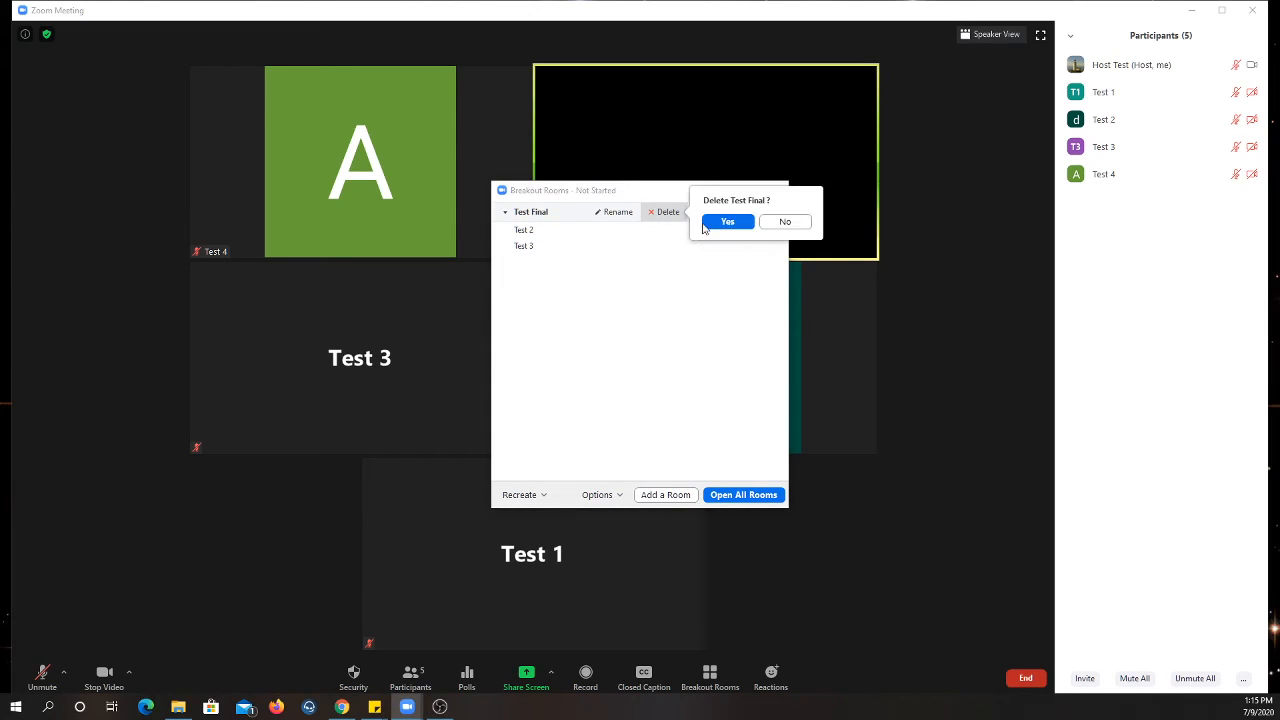
{"action": "left_click", "coordinate": [727, 222]}
Step: Recreate the breakout rooms as 6 rooms with participants assigned automatically, and close the breakout rooms window
{"action": "left_click", "coordinate": [543, 495]}
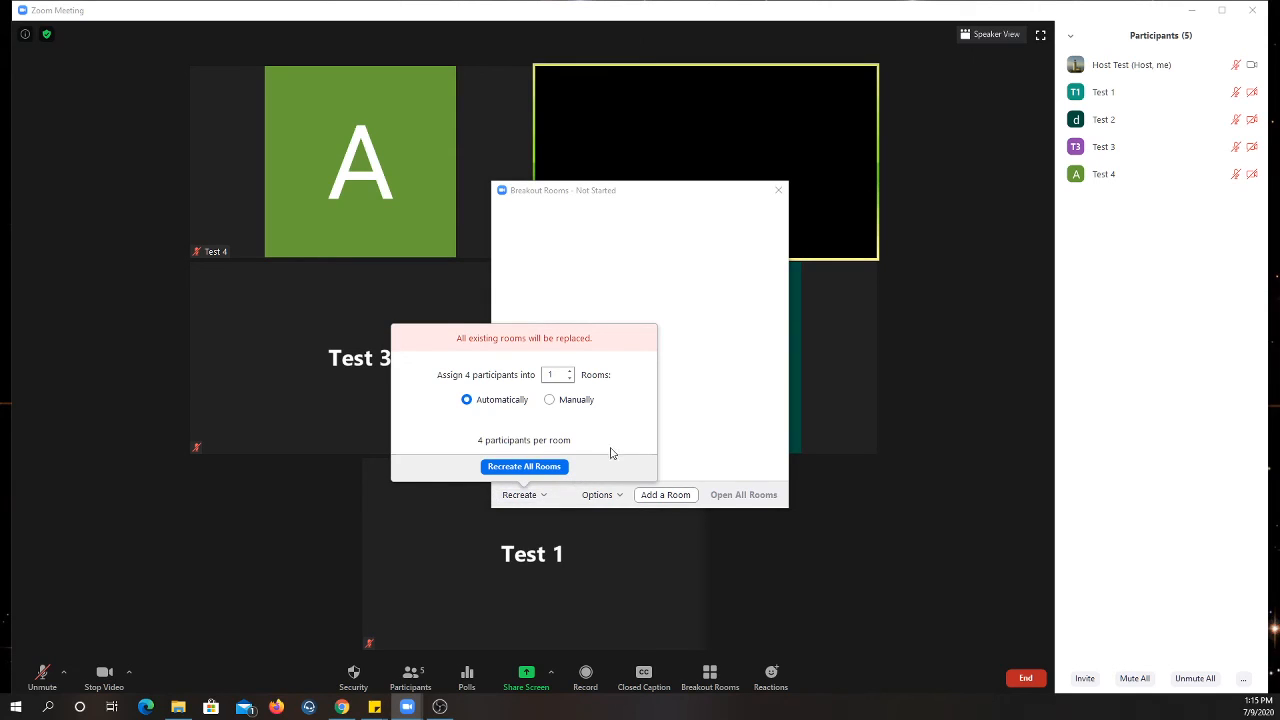
{"action": "left_click", "coordinate": [570, 371]}
{"action": "left_click", "coordinate": [570, 371]}
{"action": "left_click", "coordinate": [570, 371]}
{"action": "left_click", "coordinate": [570, 371]}
{"action": "left_click", "coordinate": [570, 371]}
{"action": "left_click", "coordinate": [539, 467]}
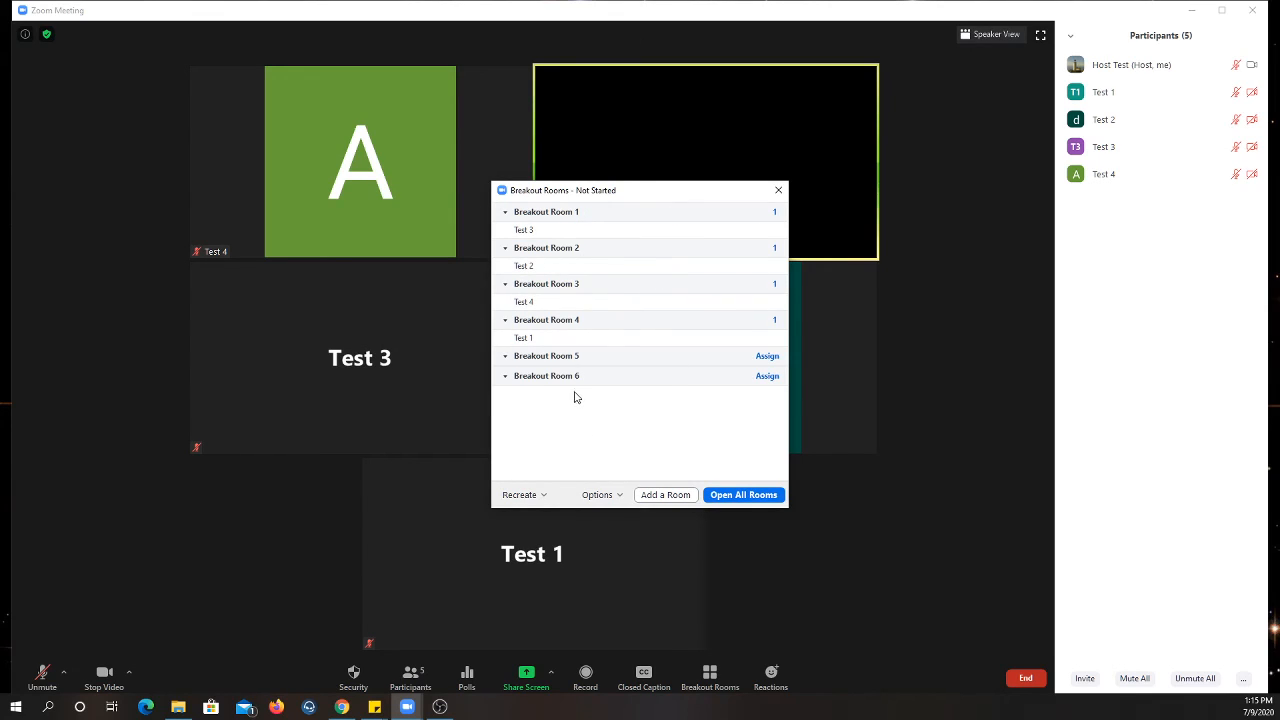
{"action": "mouse_move", "coordinate": [608, 338]}
{"action": "mouse_move", "coordinate": [690, 379]}
{"action": "left_click", "coordinate": [778, 190]}
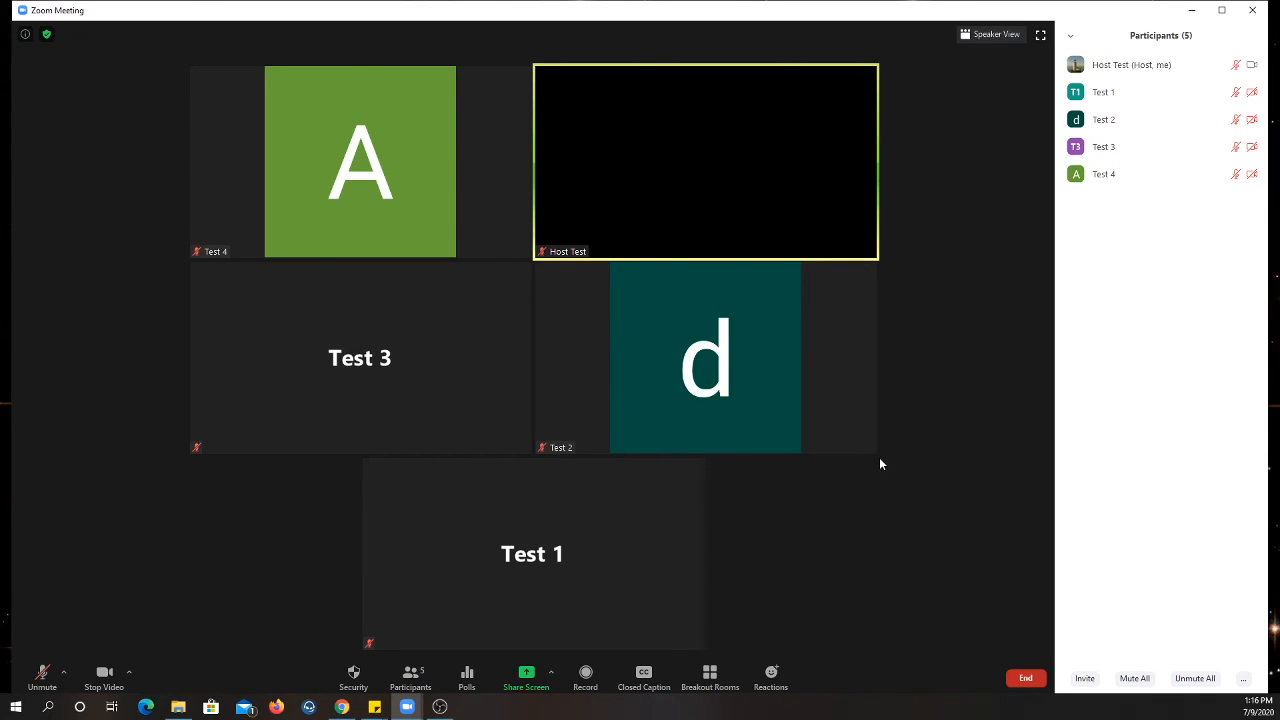